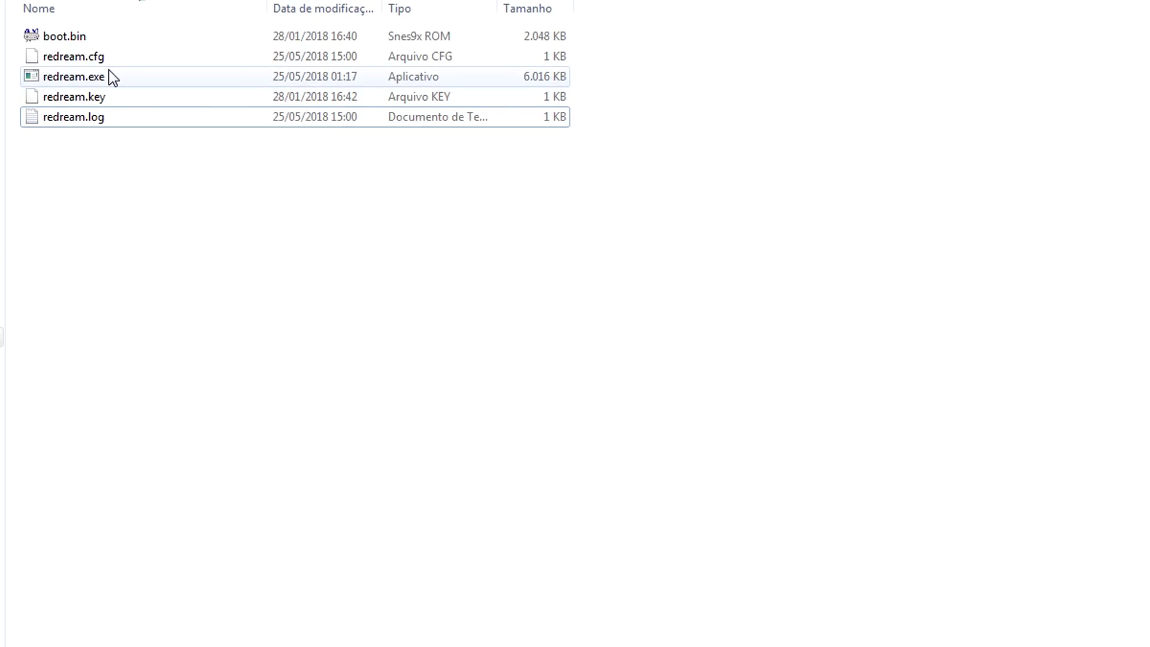
# Look over the boot.bin, redream.cfg, redream.exe, redream.key and redream.log files in the emulator folder
pyautogui.click(103, 96)
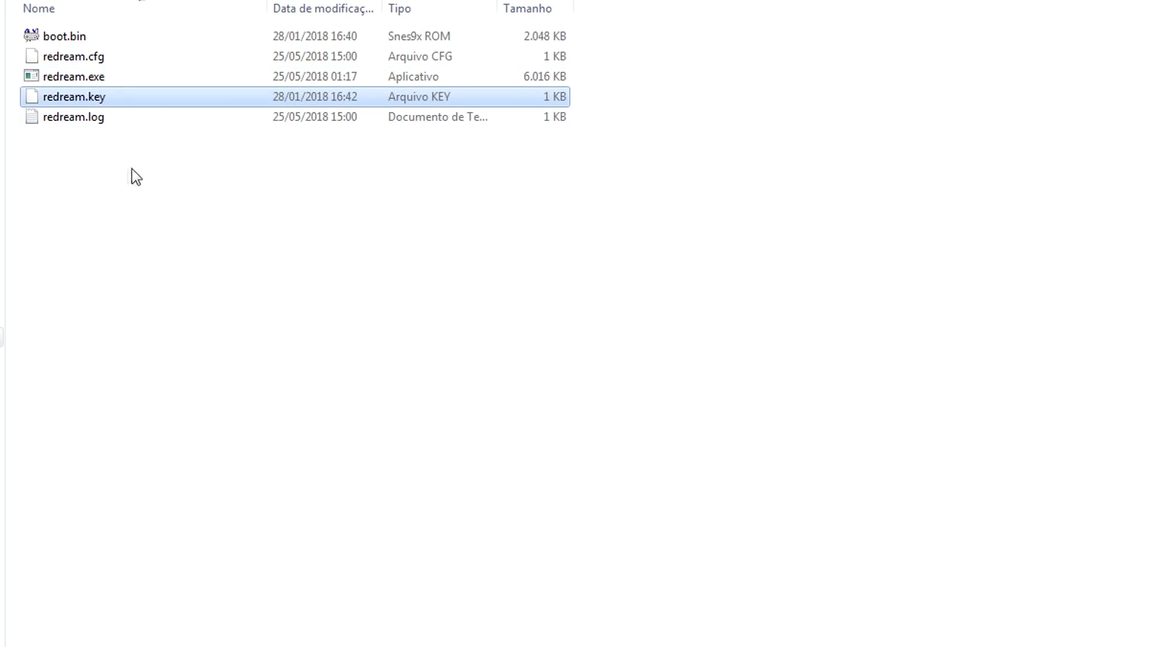
pyautogui.click(124, 118)
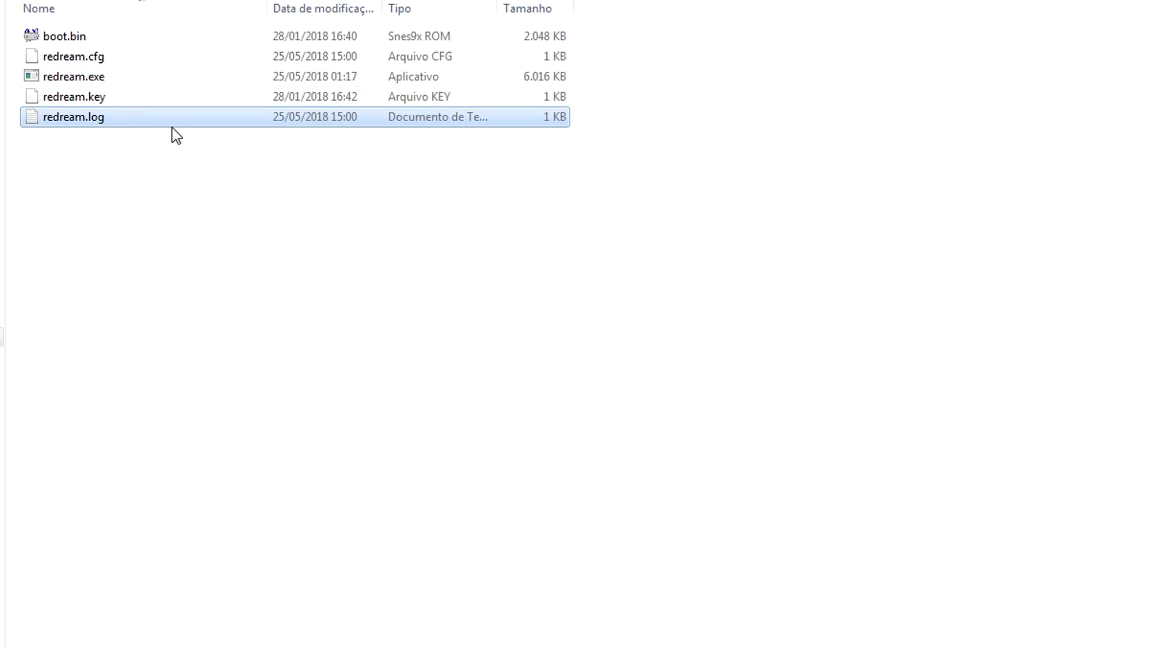
pyautogui.press('Up')
pyautogui.press('Up')
pyautogui.press('Up')
pyautogui.press('Down')
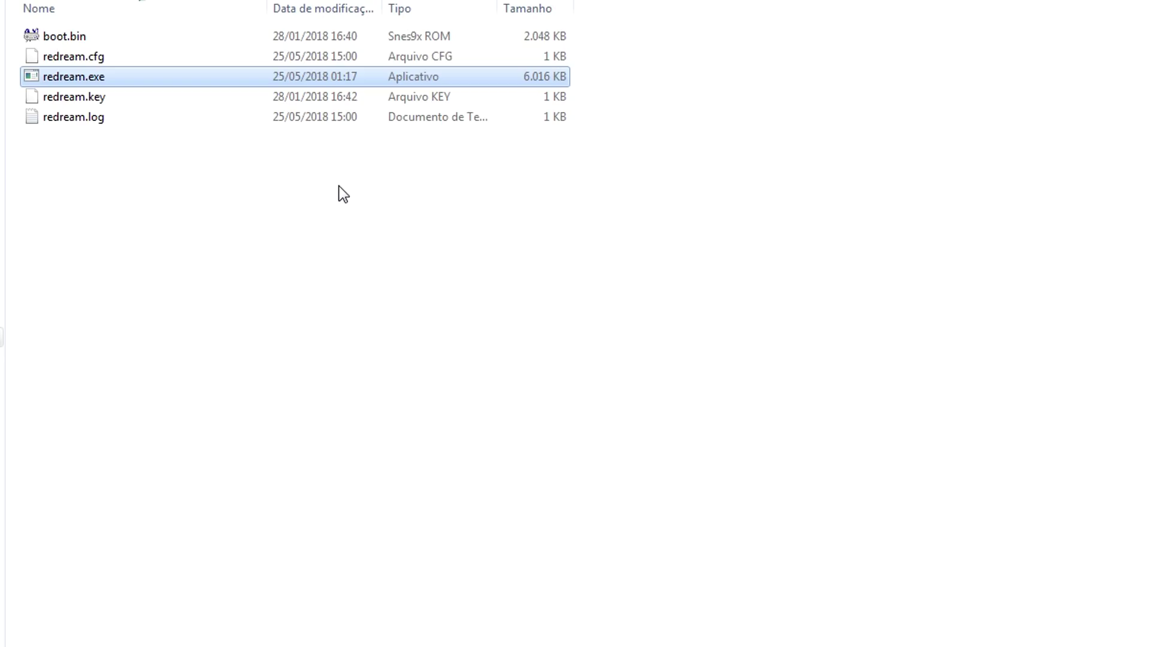
pyautogui.press('Down')
pyautogui.press('Down')
pyautogui.press('Up')
pyautogui.press('Up')
pyautogui.press('Down')
pyautogui.press('Up')
pyautogui.press('Up')
pyautogui.press('Down')
pyautogui.press('Up')
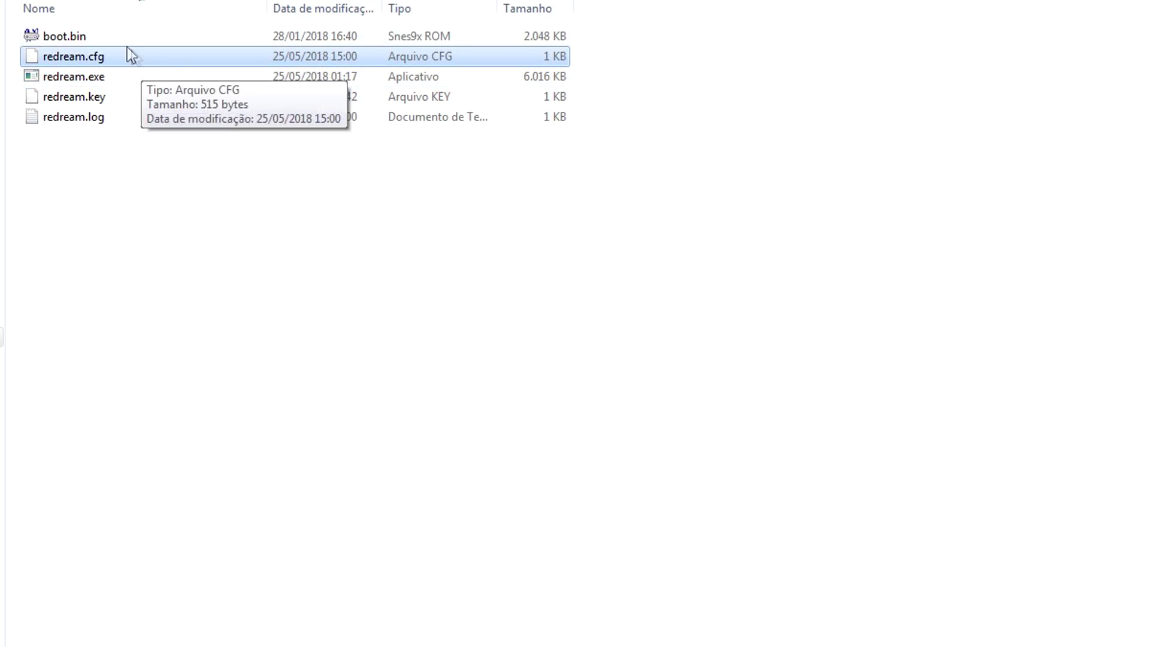
pyautogui.click(118, 45)
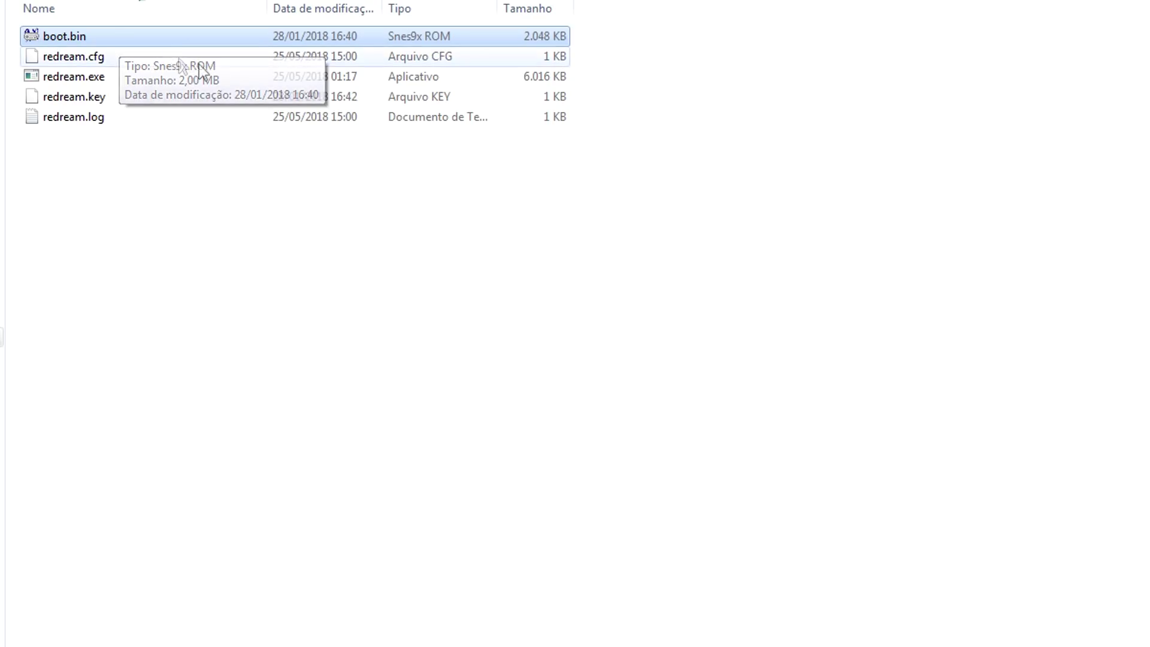
pyautogui.press('Down')
pyautogui.press('Down')
pyautogui.press('Up')
pyautogui.press('Up')
pyautogui.press('Down')
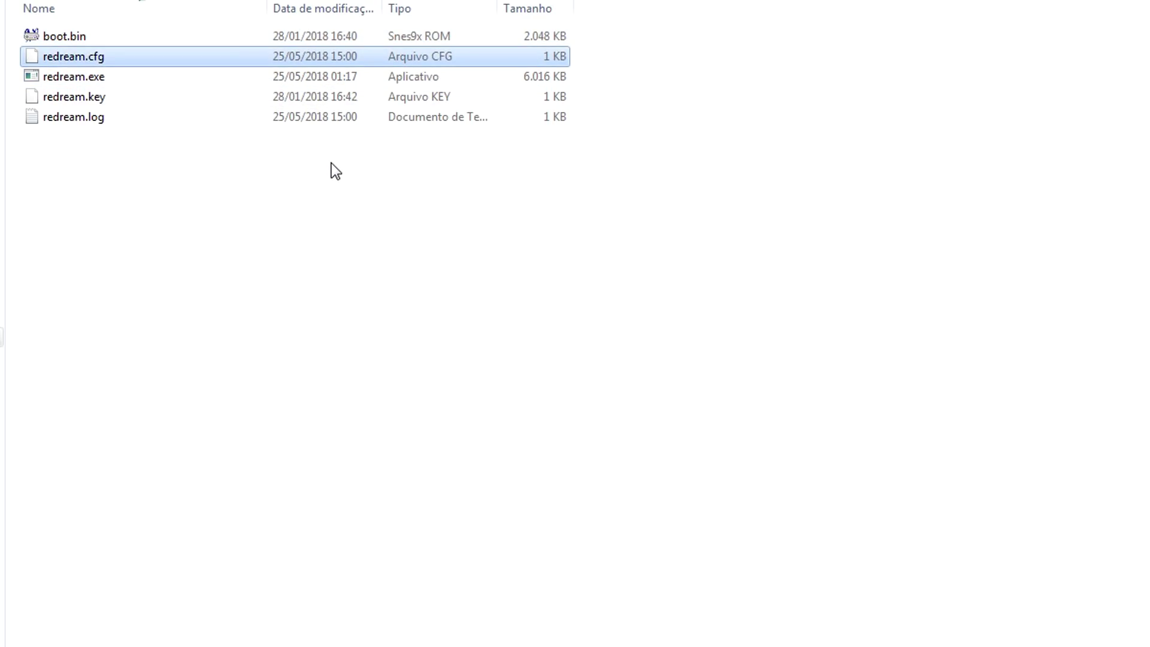
pyautogui.press('Up')
pyautogui.press('Down')
pyautogui.press('Down')
pyautogui.press('Down')
pyautogui.click(115, 99)
pyautogui.press('Escape')
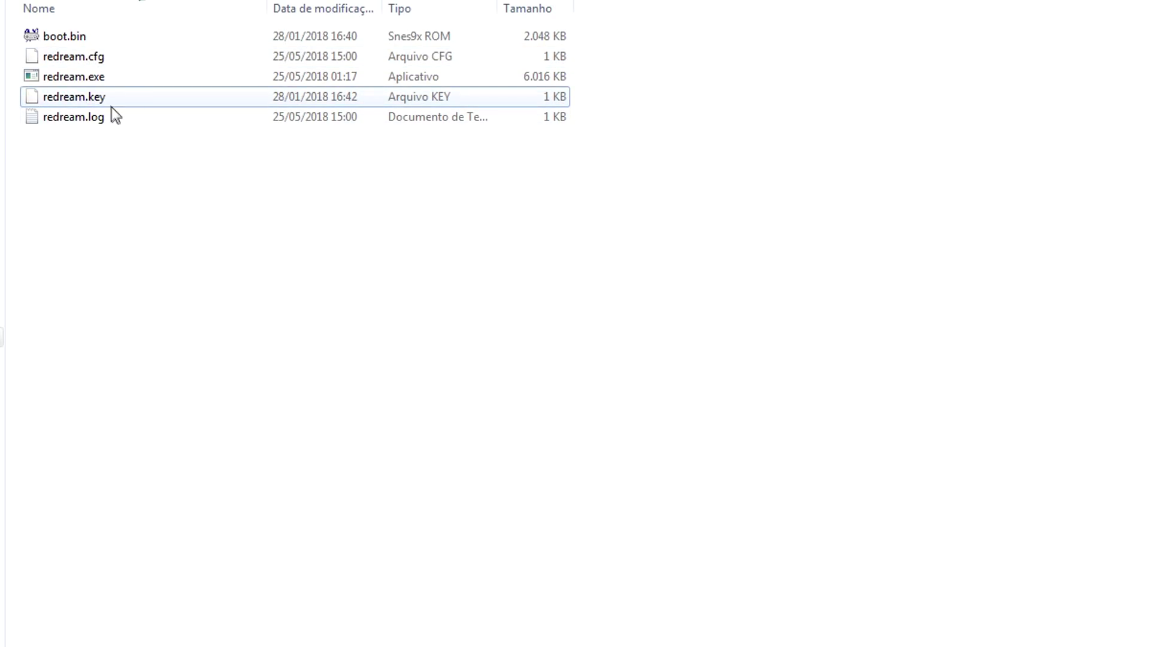
# Open redream.log in Notepad to read its contents and close it again
pyautogui.click(91, 124)
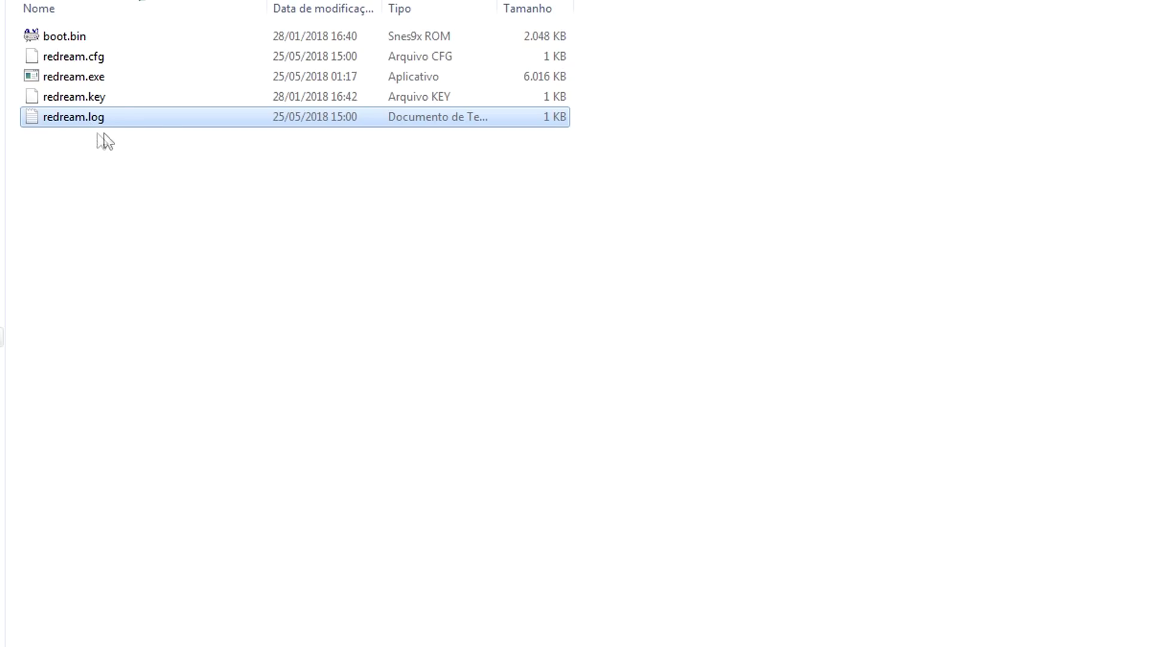
pyautogui.press('Up')
pyautogui.press('Down')
pyautogui.press('Return')
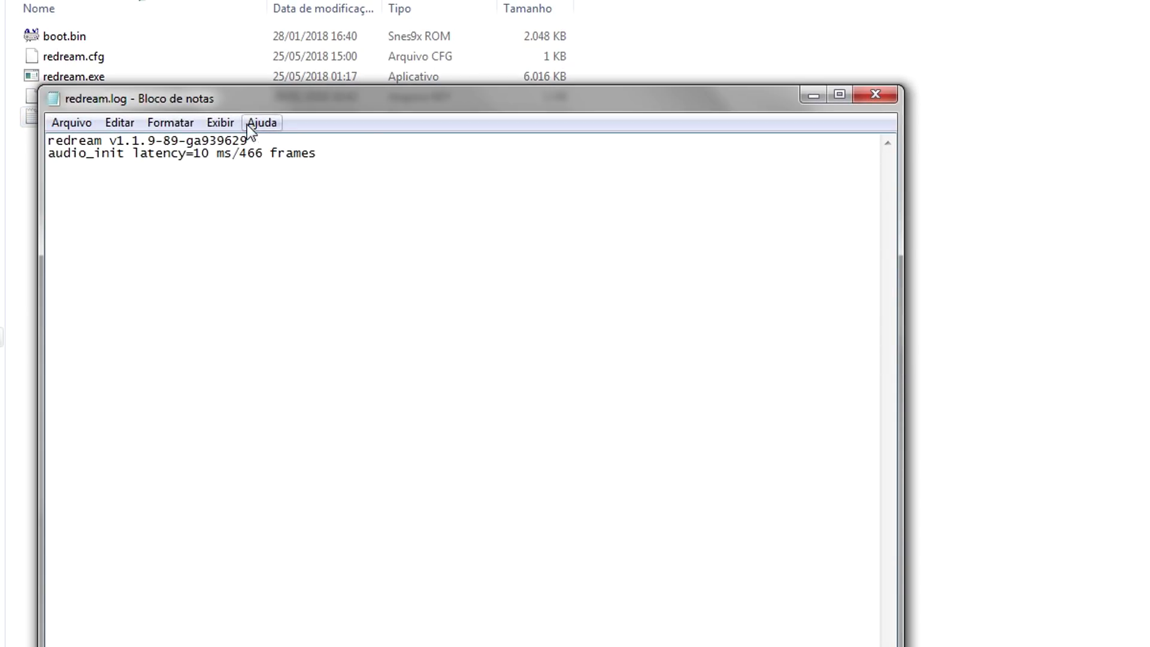
pyautogui.moveTo(233, 100); pyautogui.dragTo(257, 152)
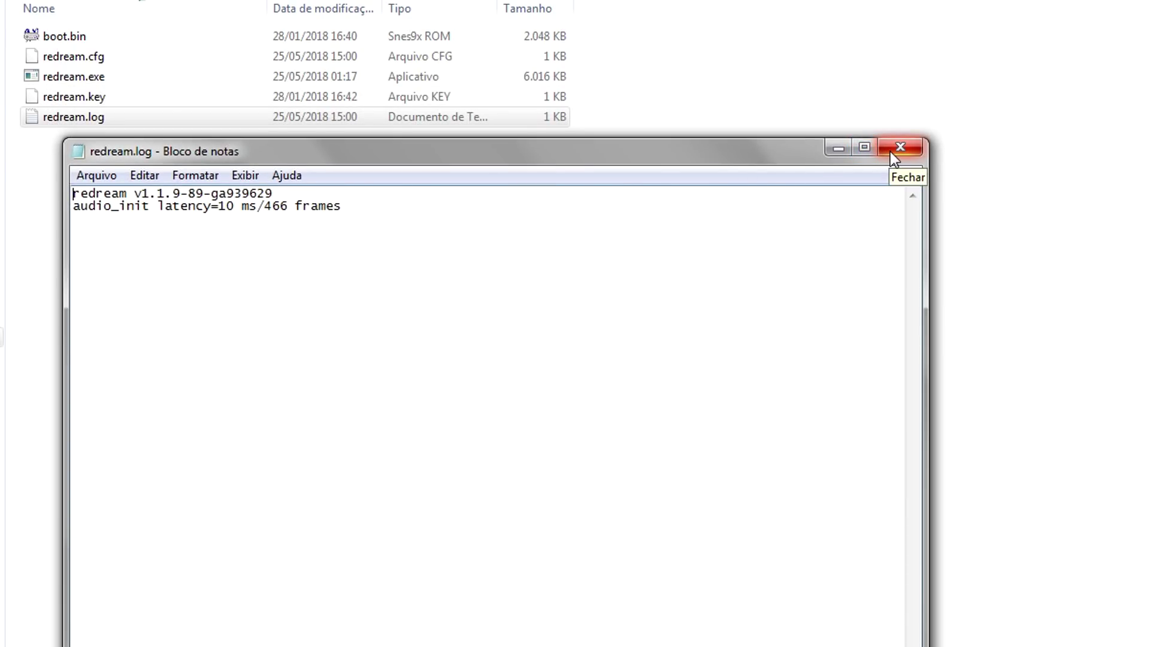
pyautogui.click(904, 161)
# Permanently delete redream.log from the emulator folder
pyautogui.hotkey('shift', 'Delete')
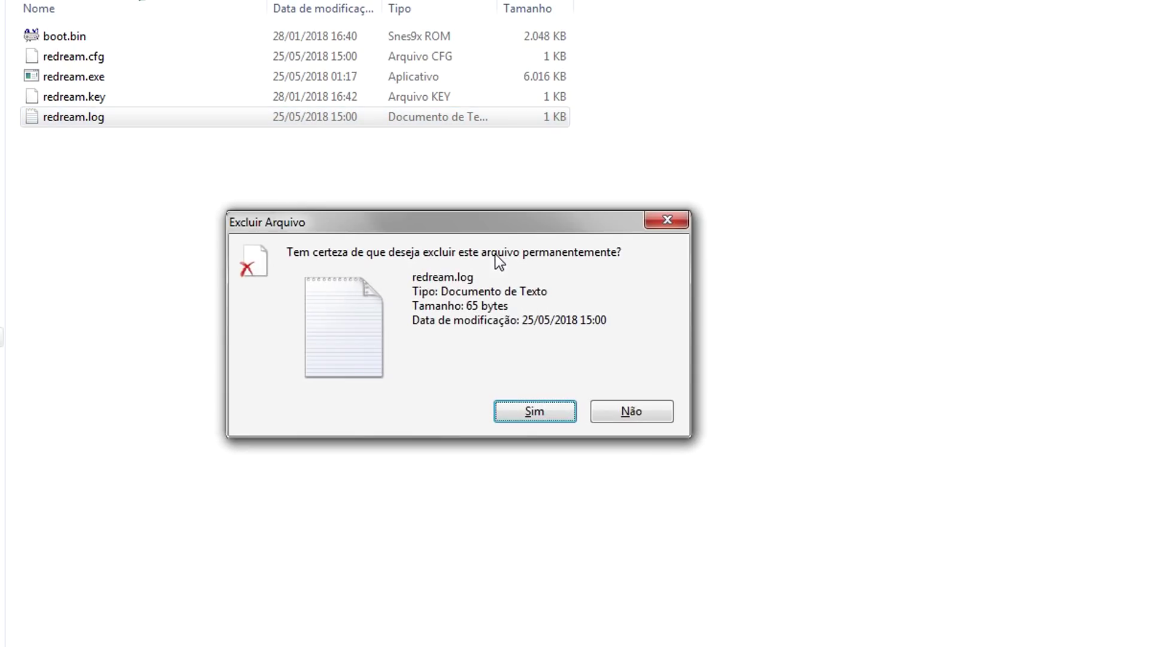
pyautogui.press('Return')
pyautogui.rightClick(263, 214)
pyautogui.click(200, 200)
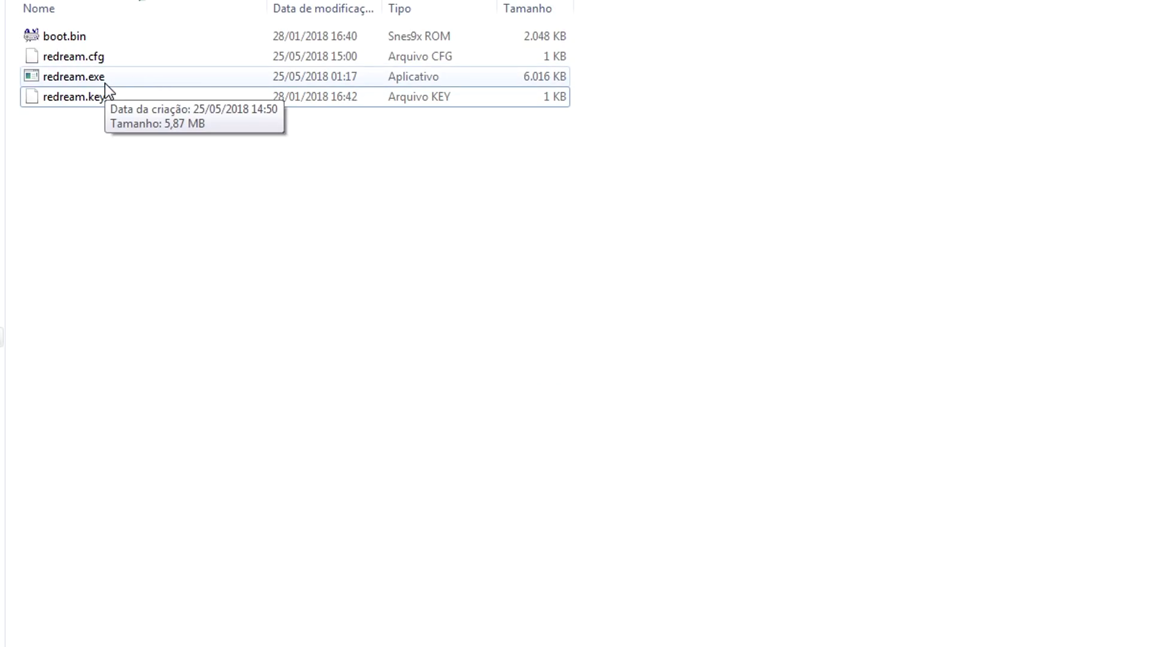
# Launch the emulator from redream.exe and reposition its window
pyautogui.doubleClick(81, 82)
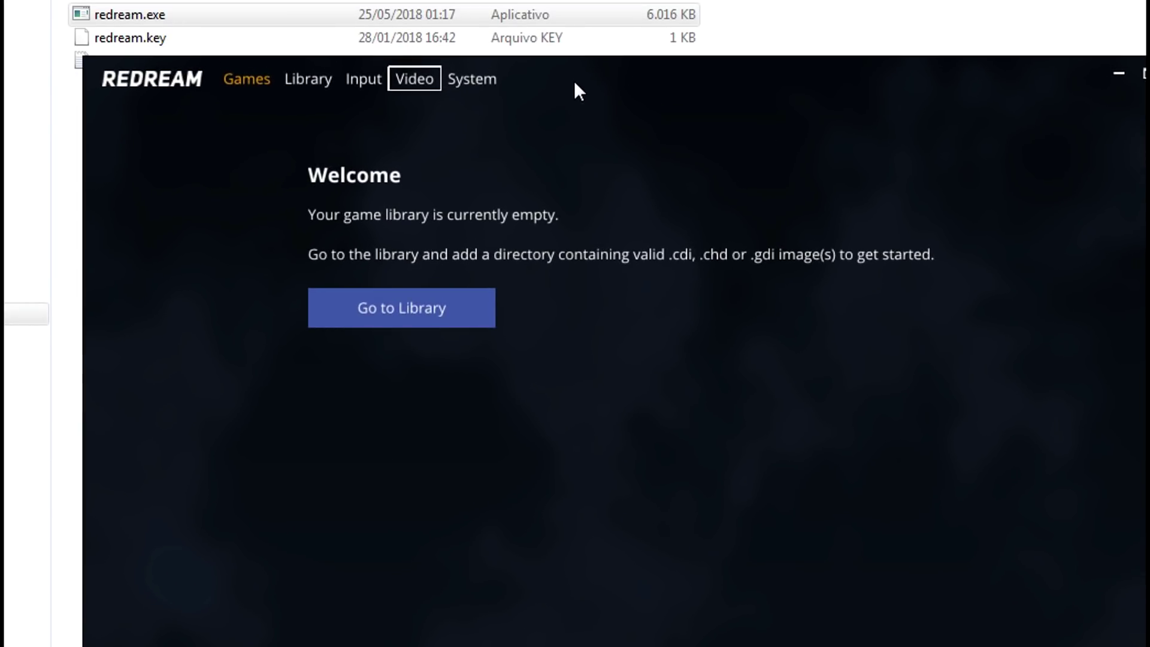
pyautogui.moveTo(573, 80); pyautogui.dragTo(567, 52)
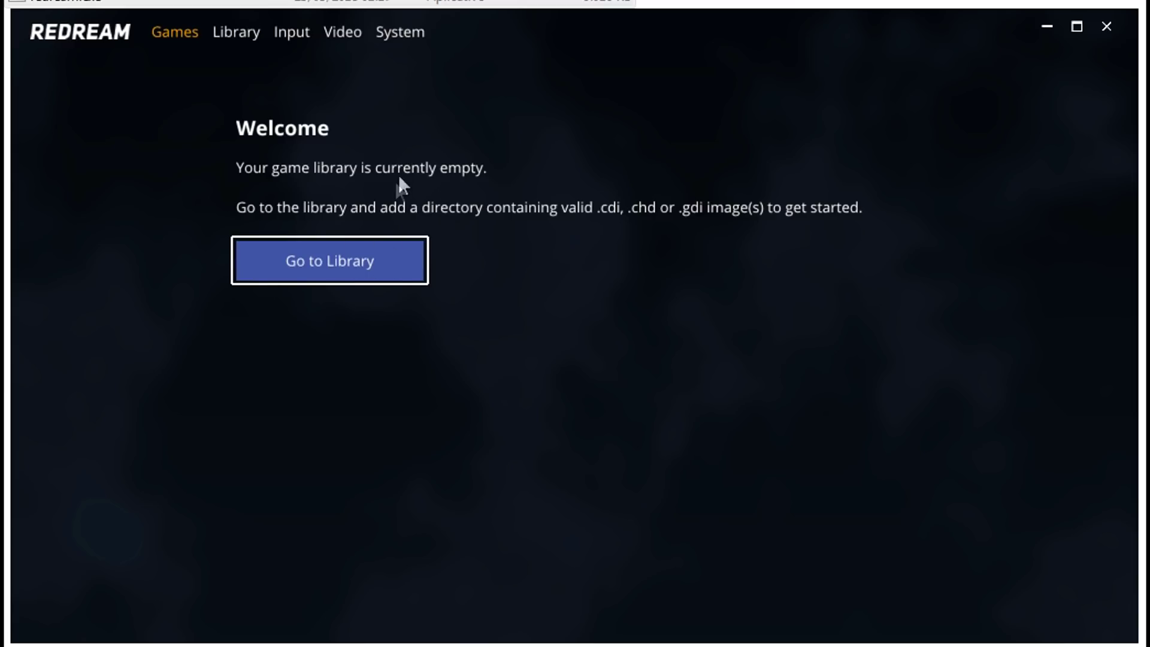
pyautogui.press('Up')
pyautogui.press('Right')
pyautogui.press('Right')
pyautogui.press('Right')
pyautogui.press('Right')
pyautogui.press('Right')
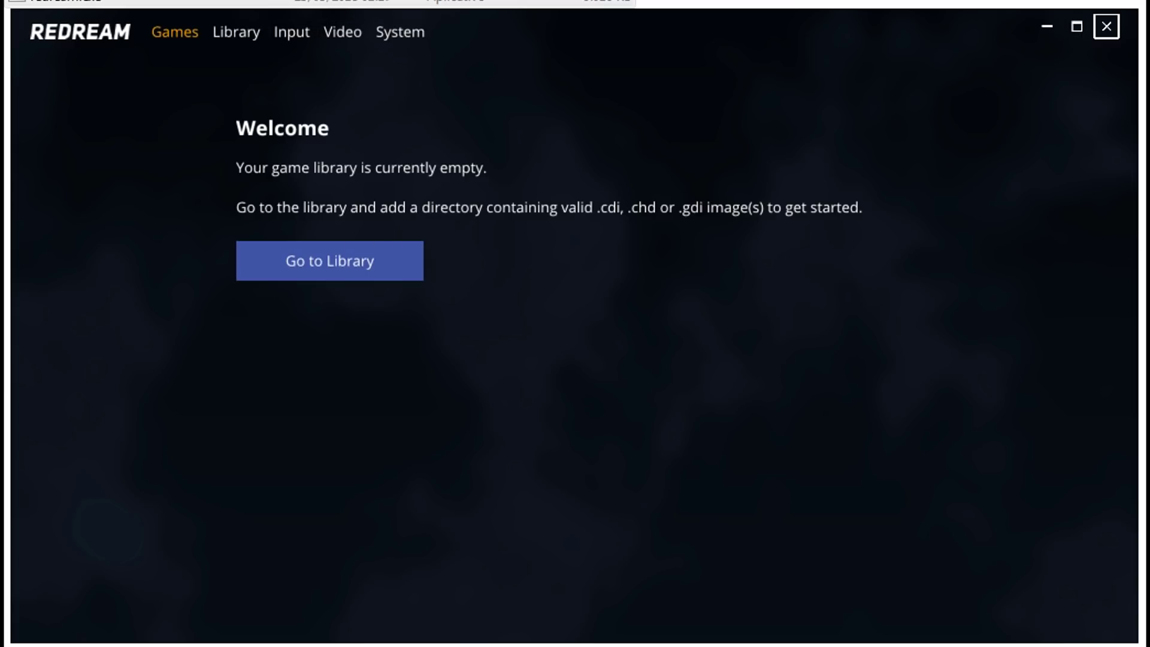
pyautogui.press('Left')
pyautogui.press('Left')
pyautogui.press('Right')
pyautogui.press('Right')
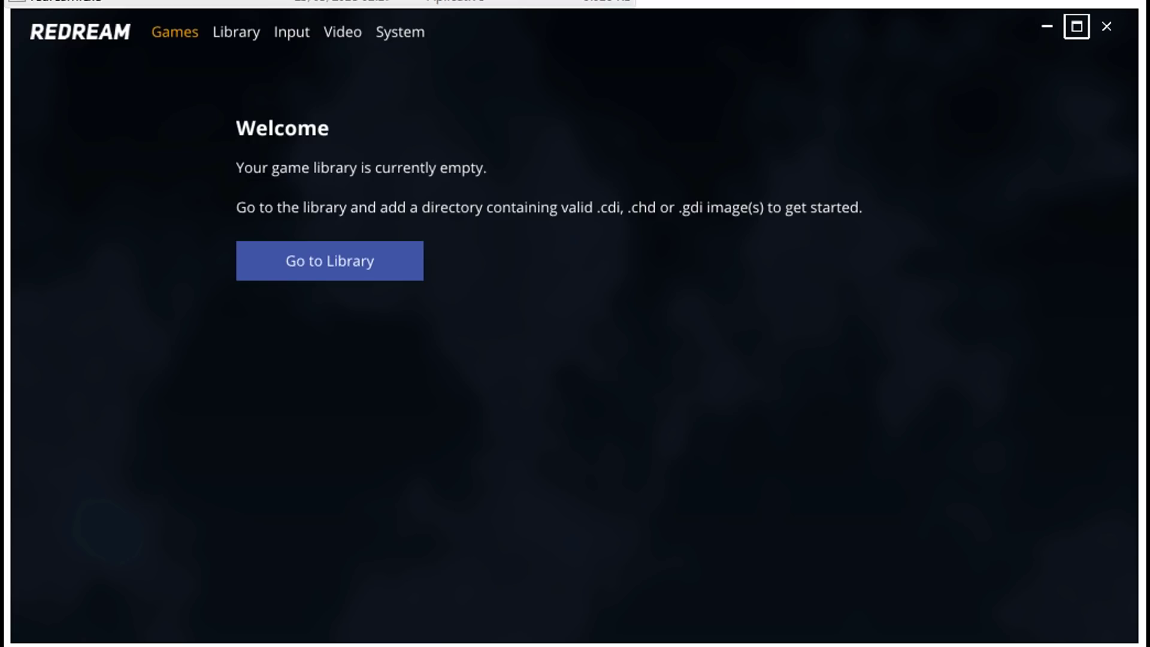
pyautogui.press('Left')
pyautogui.press('Left')
pyautogui.press('Left')
pyautogui.press('Left')
pyautogui.press('Left')
pyautogui.press('Left')
pyautogui.press('Left')
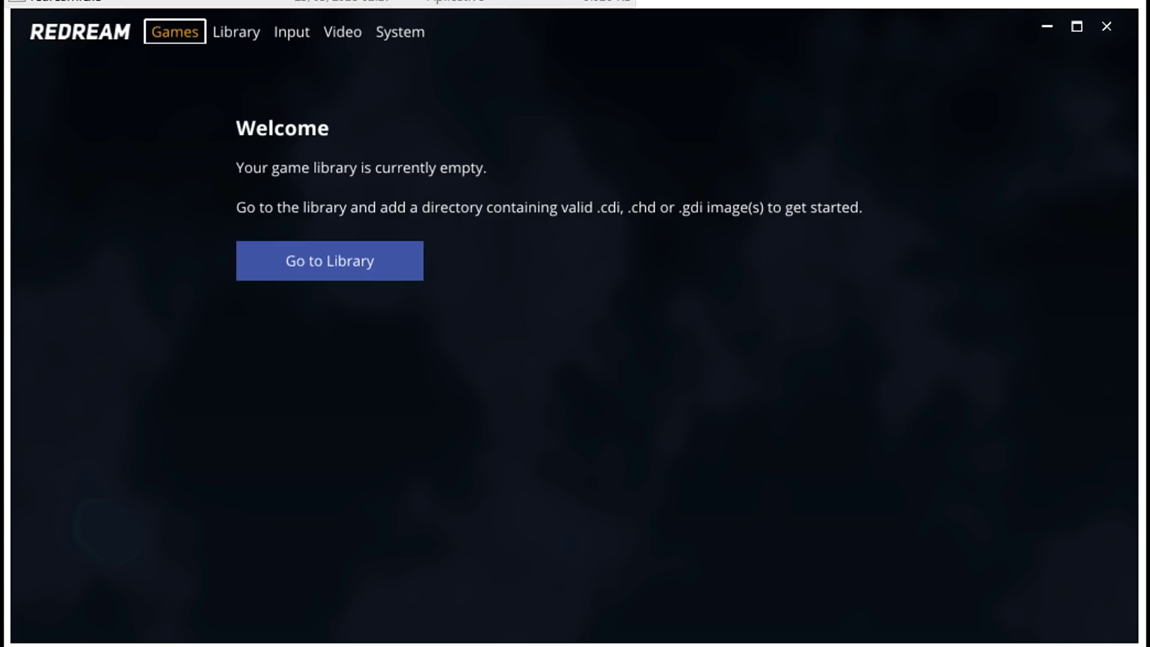
pyautogui.press('Right')
pyautogui.press('Right')
pyautogui.press('Right')
pyautogui.press('Right')
pyautogui.press('Right')
pyautogui.press('Right')
pyautogui.press('Right')
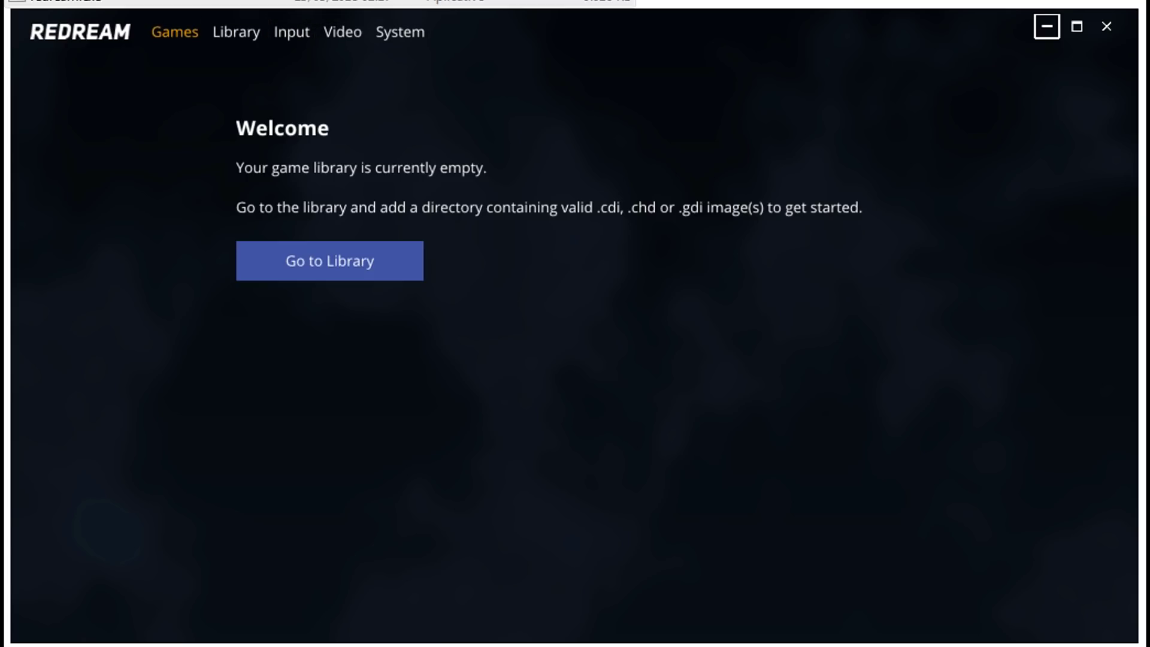
pyautogui.press('Left')
pyautogui.press('Left')
pyautogui.press('Left')
pyautogui.press('Left')
pyautogui.press('Left')
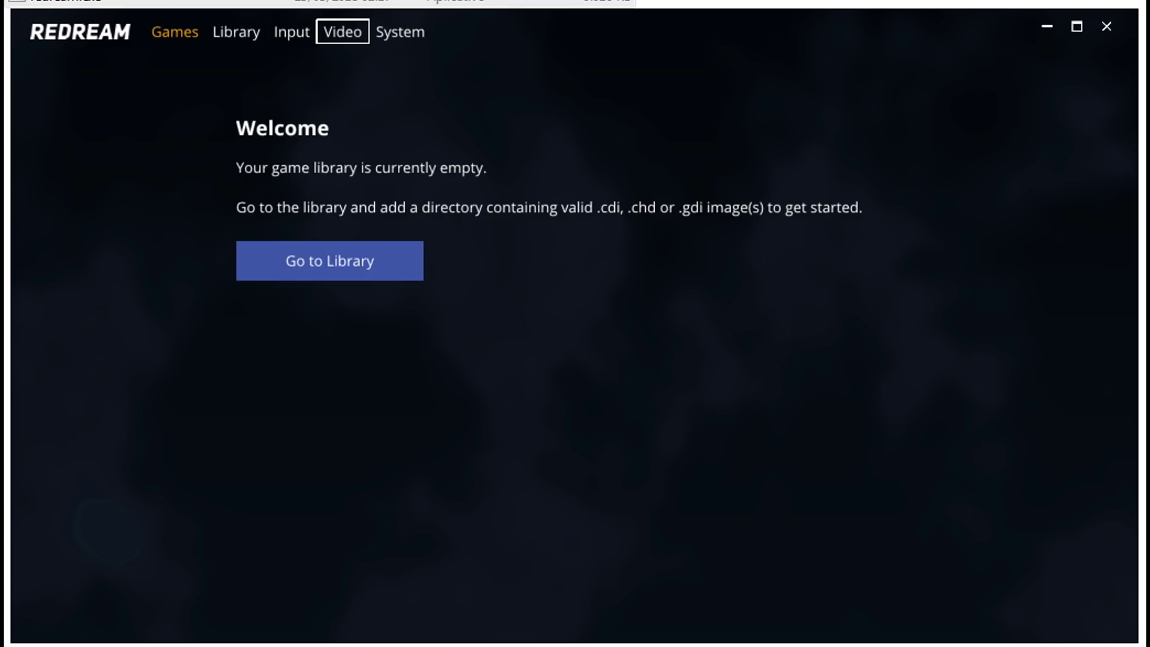
pyautogui.press('Left')
pyautogui.press('Left')
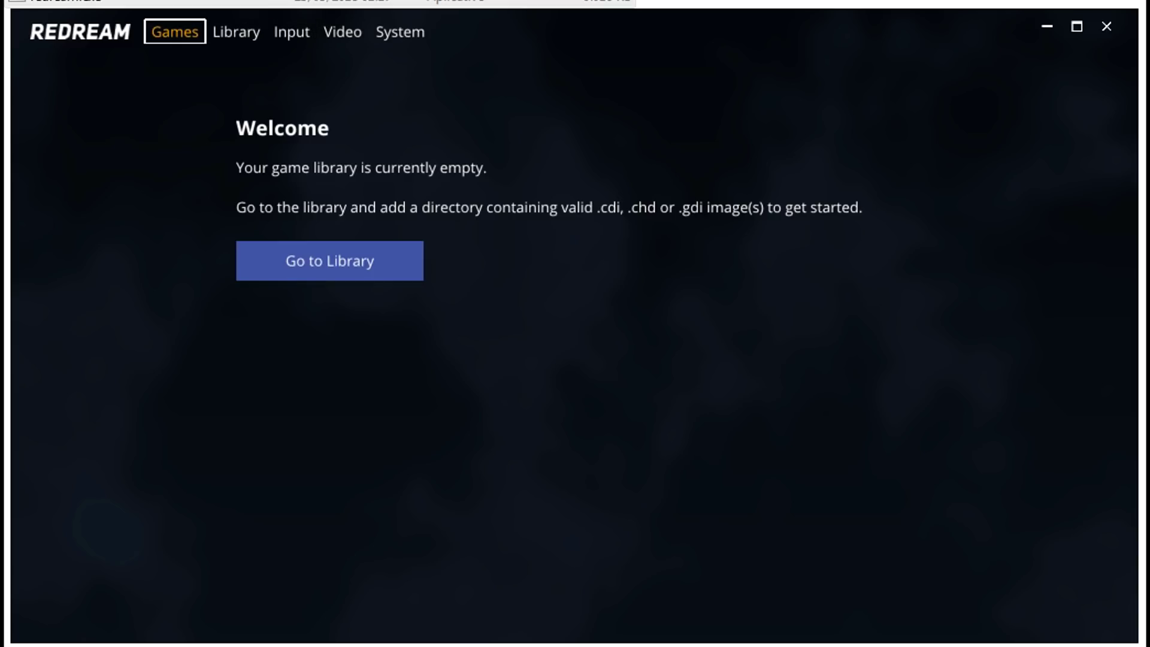
pyautogui.press('Right')
pyautogui.press('Right')
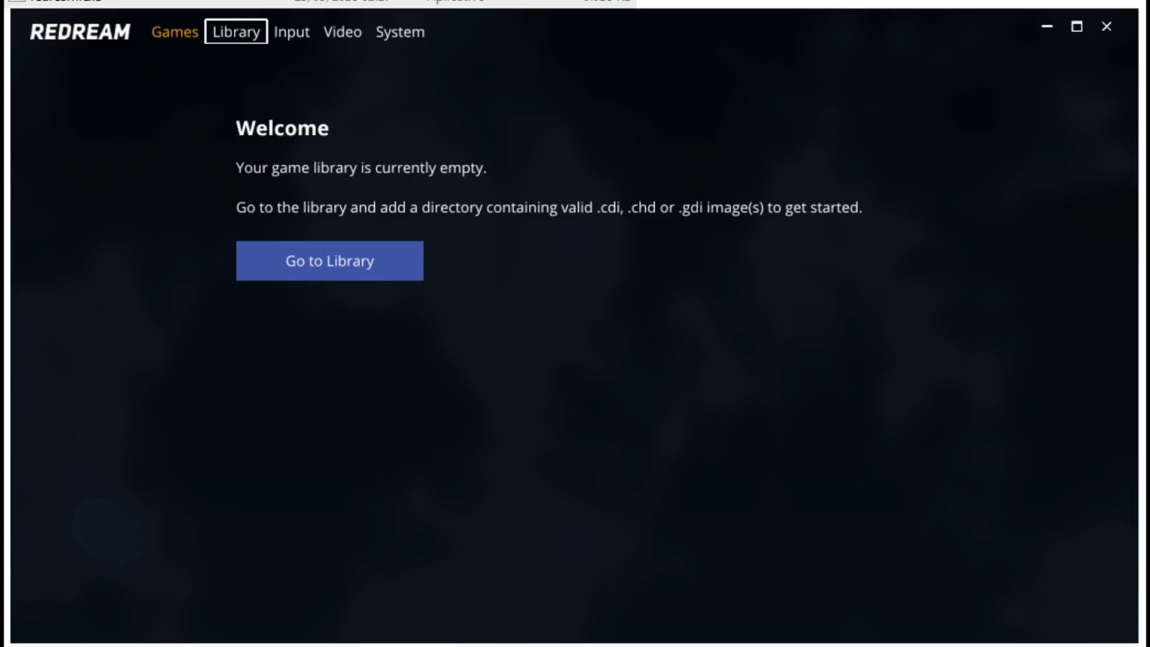
pyautogui.press('Down')
pyautogui.press('Up')
pyautogui.press('Left')
pyautogui.press('Left')
pyautogui.press('Right')
pyautogui.press('Right')
pyautogui.press('Right')
pyautogui.press('Left')
pyautogui.press('Left')
pyautogui.press('Left')
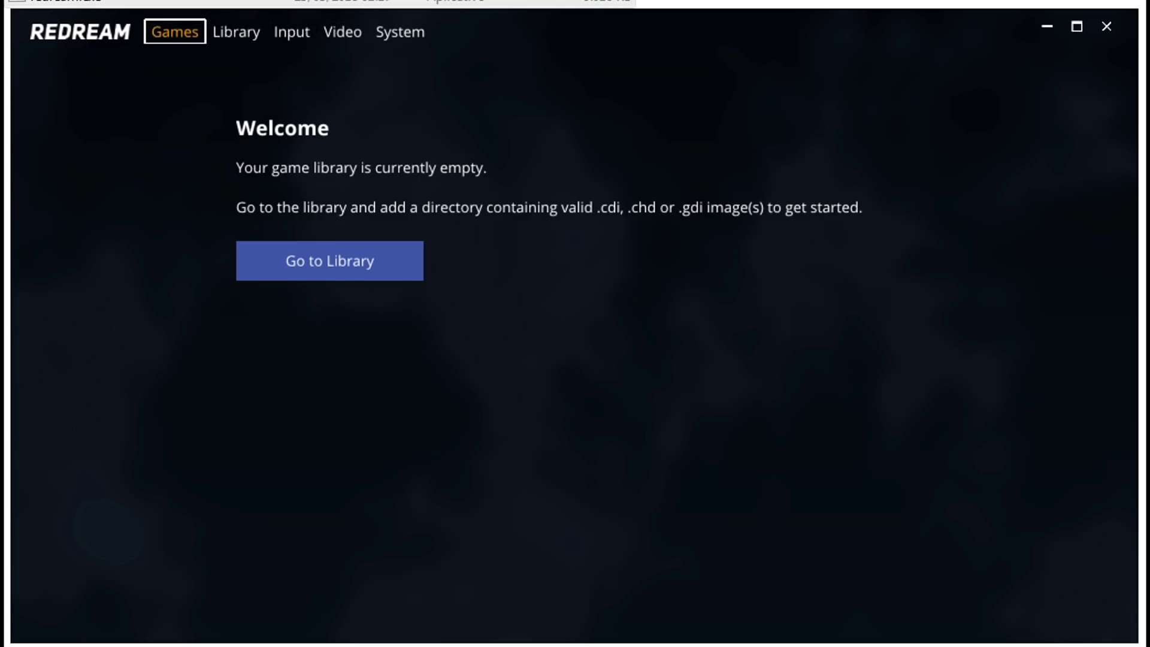
pyautogui.press('Down')
pyautogui.press('Up')
pyautogui.press('Down')
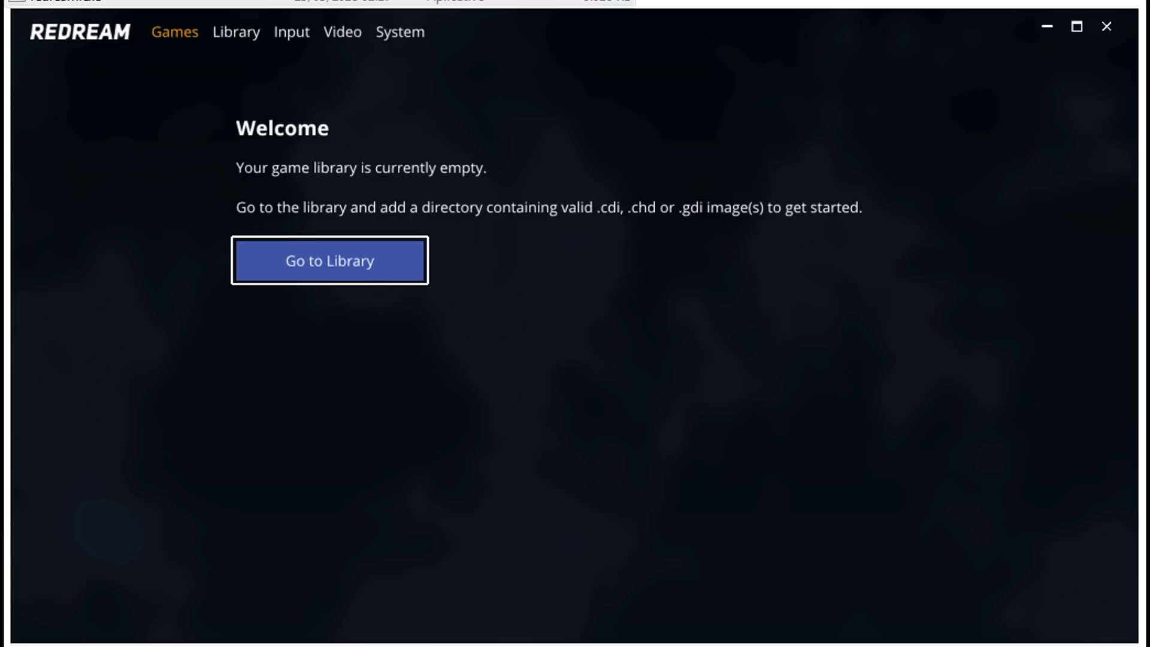
pyautogui.press('Up')
pyautogui.press('Down')
pyautogui.press('Up')
pyautogui.press('Down')
pyautogui.press('Up')
# Go to the game library and open the directory browser for adding a game directory
pyautogui.press('Left')
pyautogui.press('Left')
pyautogui.press('Down')
pyautogui.press('Return')
pyautogui.press('Return')
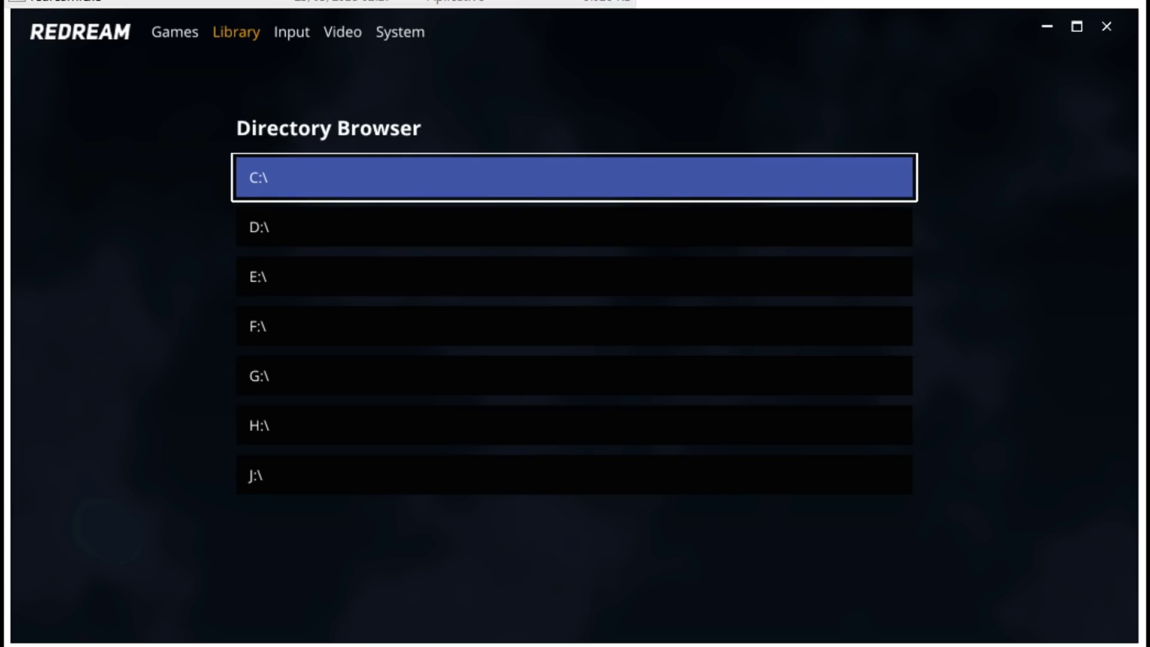
# Open the E:\ drive in the directory browser
pyautogui.press('Down')
pyautogui.press('Down')
pyautogui.press('Up')
pyautogui.press('Up')
pyautogui.press('Down')
pyautogui.press('Down')
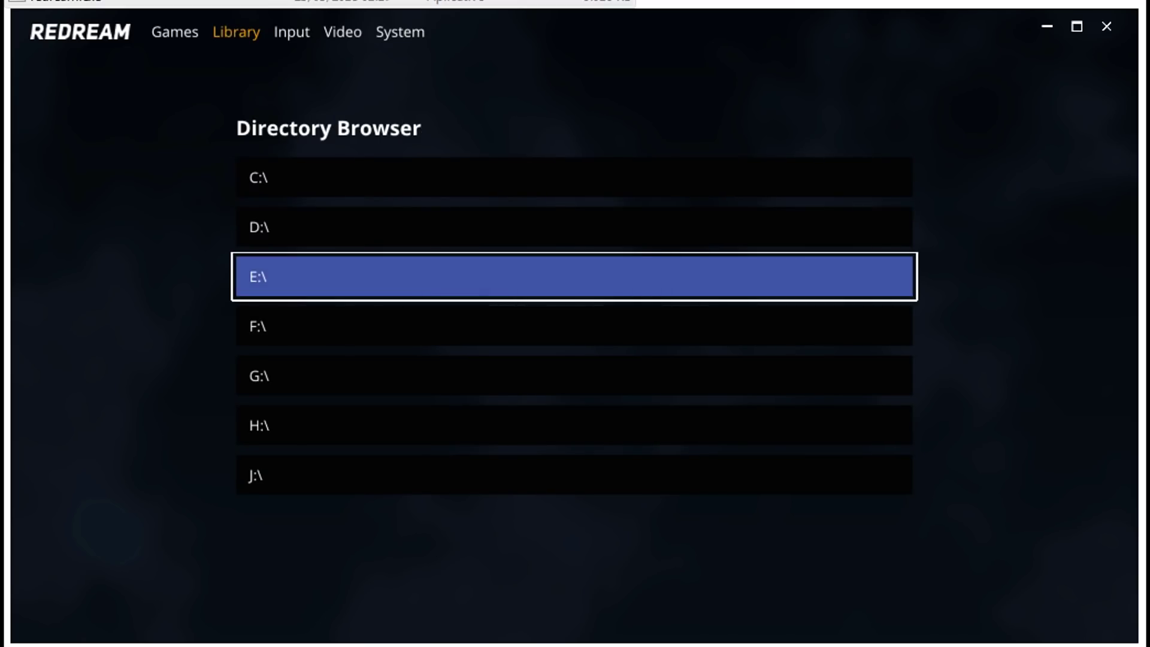
pyautogui.press('Down')
pyautogui.press('Down')
pyautogui.press('Down')
pyautogui.press('Down')
pyautogui.press('Up')
pyautogui.press('Up')
pyautogui.press('Up')
pyautogui.press('Up')
pyautogui.press('Up')
pyautogui.press('Down')
pyautogui.press('Return')
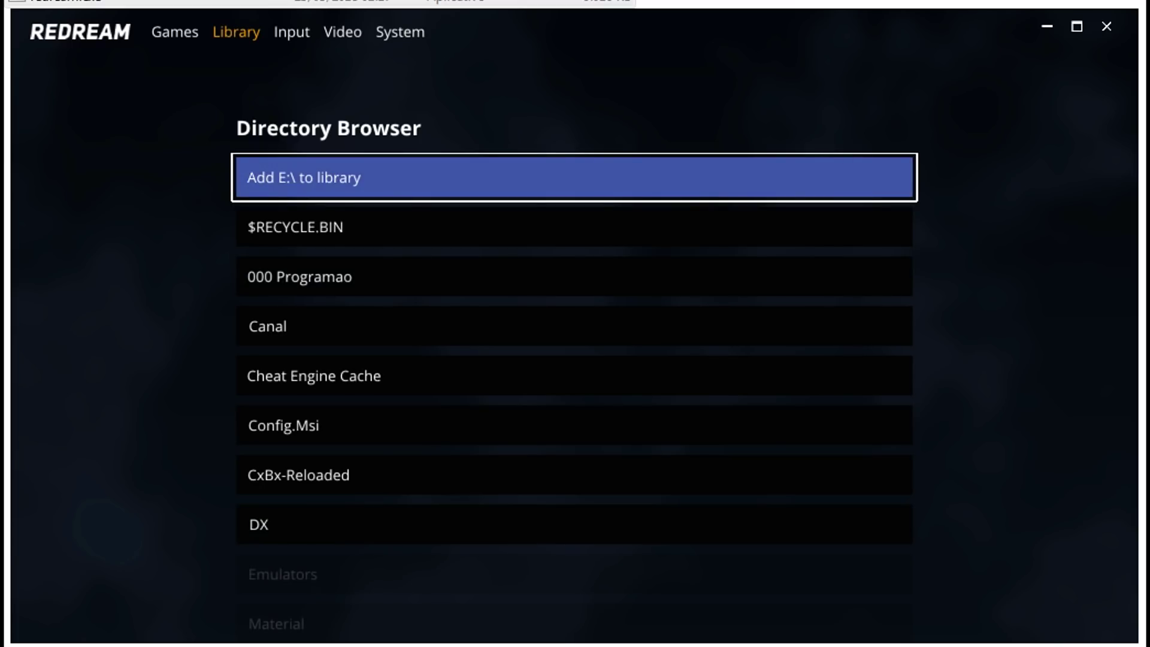
# Open the Emulators folder on the E:\ drive
pyautogui.press('Down')
pyautogui.press('Down')
pyautogui.press('Down')
pyautogui.press('Down')
pyautogui.press('Down')
pyautogui.press('Down')
pyautogui.press('Down')
pyautogui.press('Down')
pyautogui.press('Up')
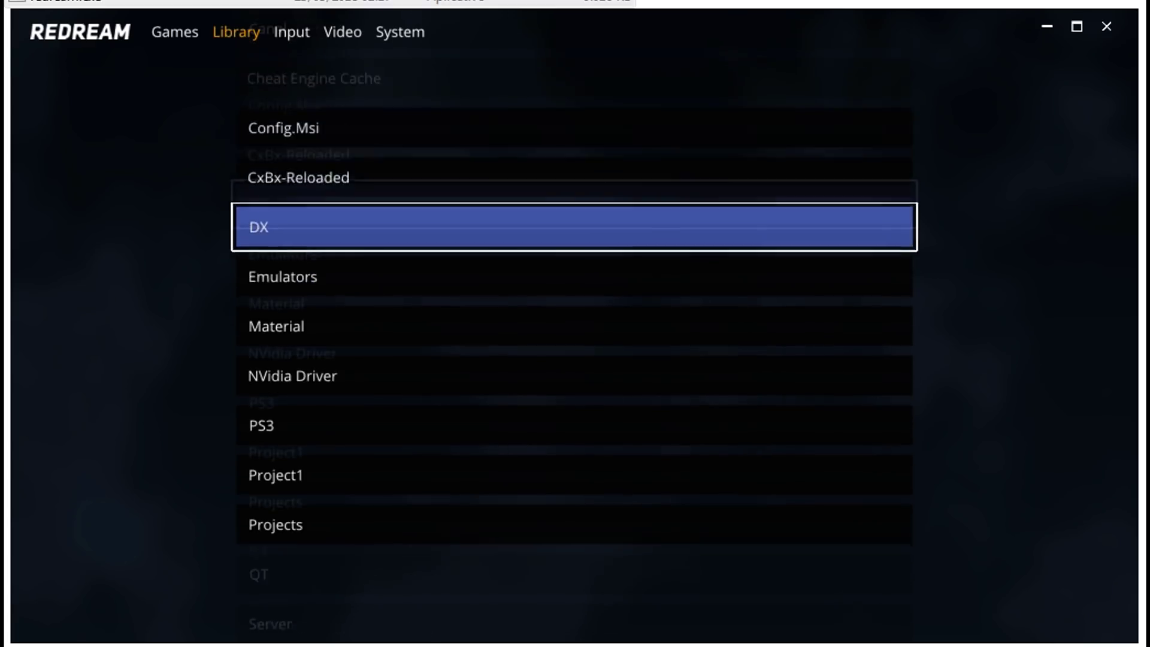
pyautogui.press('Down')
pyautogui.press('Down')
pyautogui.press('Up')
pyautogui.press('Up')
pyautogui.press('Down')
pyautogui.press('Down')
pyautogui.press('Up')
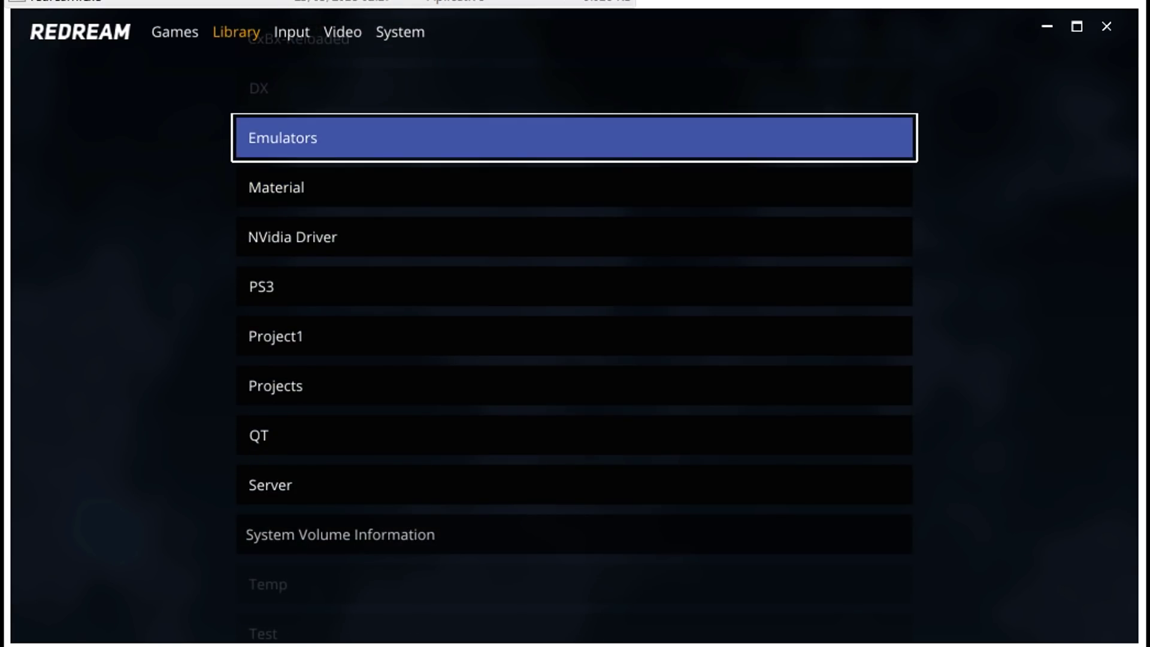
pyautogui.press('Return')
# Open the Dreamcast folder inside Emulators
pyautogui.press('Down')
pyautogui.press('Down')
pyautogui.press('Down')
pyautogui.press('Down')
pyautogui.press('Down')
pyautogui.press('Down')
pyautogui.press('Down')
pyautogui.press('Down')
pyautogui.press('Down')
pyautogui.press('Down')
pyautogui.press('Down')
pyautogui.press('Down')
pyautogui.press('Down')
pyautogui.press('Down')
pyautogui.press('Return')
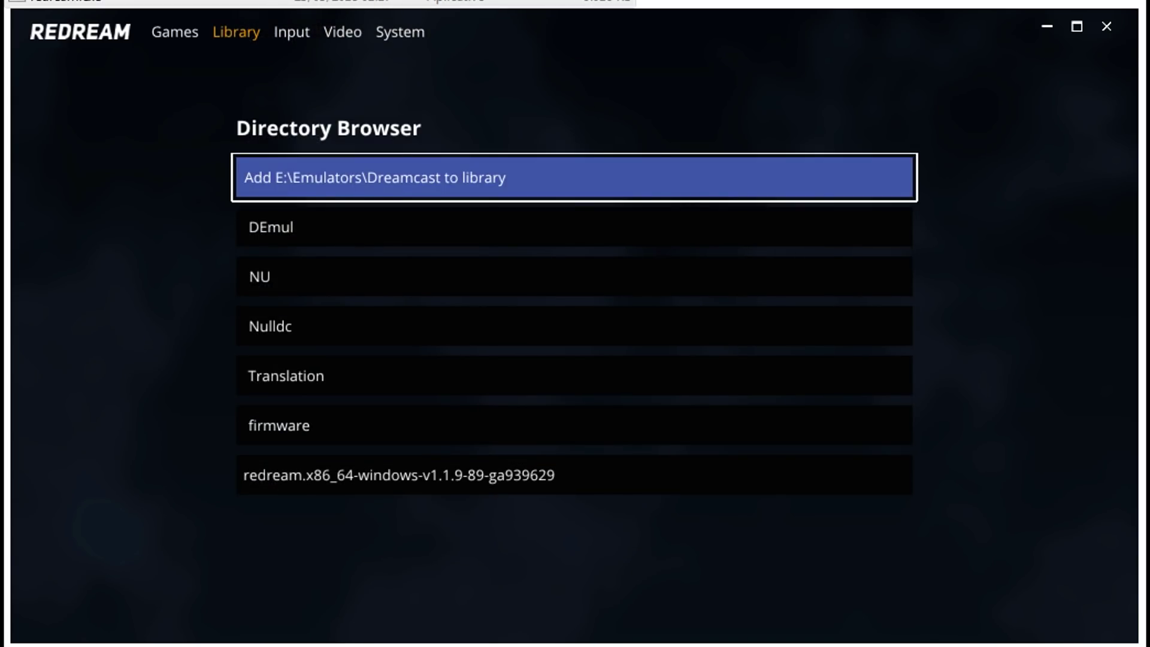
# Open the NU folder and go into its Dumps subfolder
pyautogui.press('Down')
pyautogui.press('Down')
pyautogui.press('Return')
pyautogui.press('Down')
pyautogui.press('Down')
pyautogui.press('Down')
pyautogui.press('Return')
# Look through the game folders contained in the Dumps directory, from Crazy Taxi 2 (USA) to Sega Rally 2 (USA)
pyautogui.press('Down')
pyautogui.press('Down')
pyautogui.press('Up')
pyautogui.press('Down')
pyautogui.press('Down')
pyautogui.press('Down')
pyautogui.press('Down')
pyautogui.press('Down')
pyautogui.press('Up')
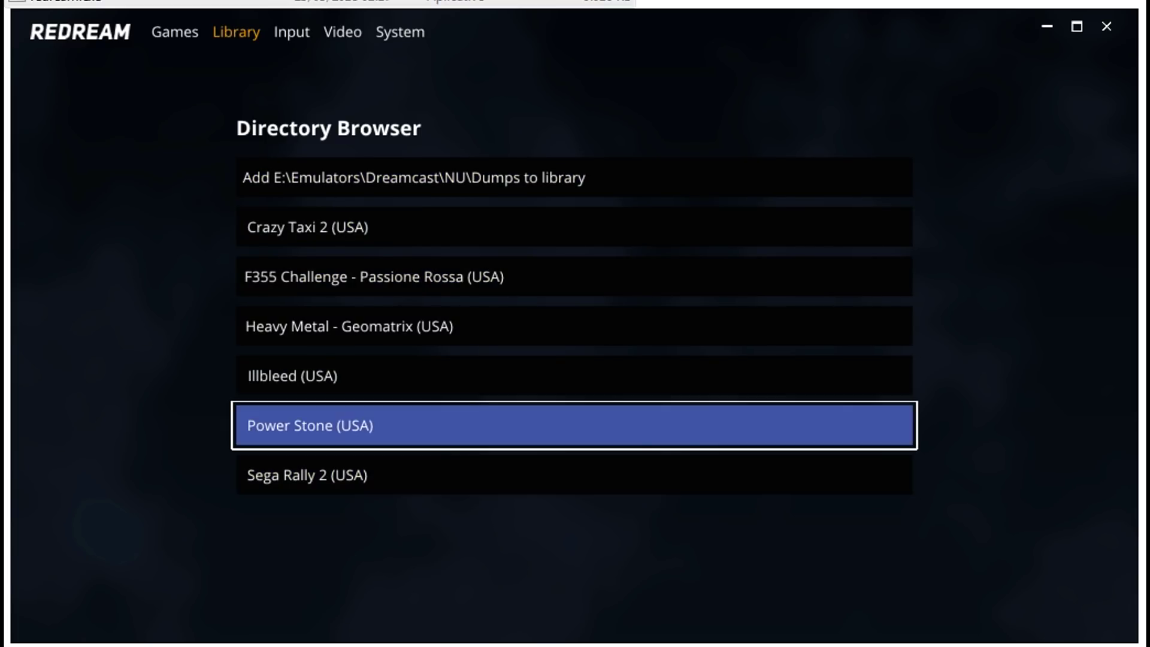
pyautogui.press('Up')
pyautogui.press('Up')
pyautogui.press('Up')
pyautogui.press('Up')
pyautogui.press('Up')
pyautogui.press('Down')
pyautogui.press('Down')
pyautogui.press('Down')
pyautogui.press('Down')
pyautogui.press('Down')
pyautogui.press('Down')
pyautogui.press('Up')
pyautogui.press('Up')
pyautogui.press('Up')
pyautogui.press('Up')
pyautogui.press('Up')
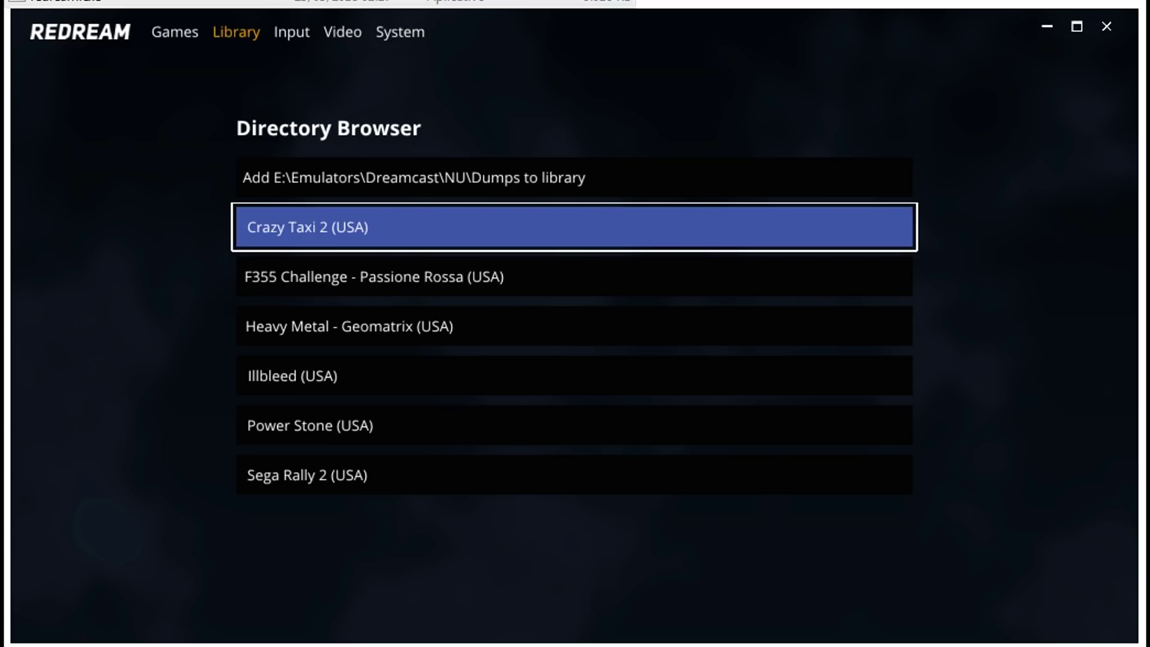
pyautogui.press('Down')
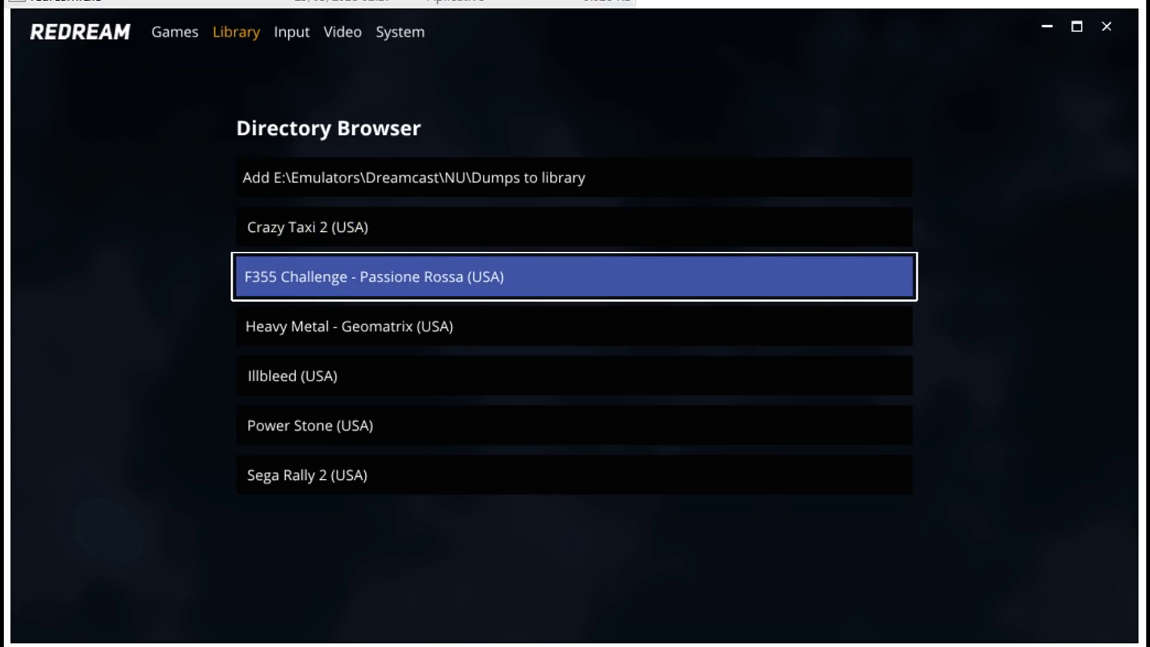
pyautogui.press('Up')
pyautogui.press('Down')
pyautogui.press('Down')
pyautogui.press('Down')
pyautogui.press('Down')
pyautogui.press('Down')
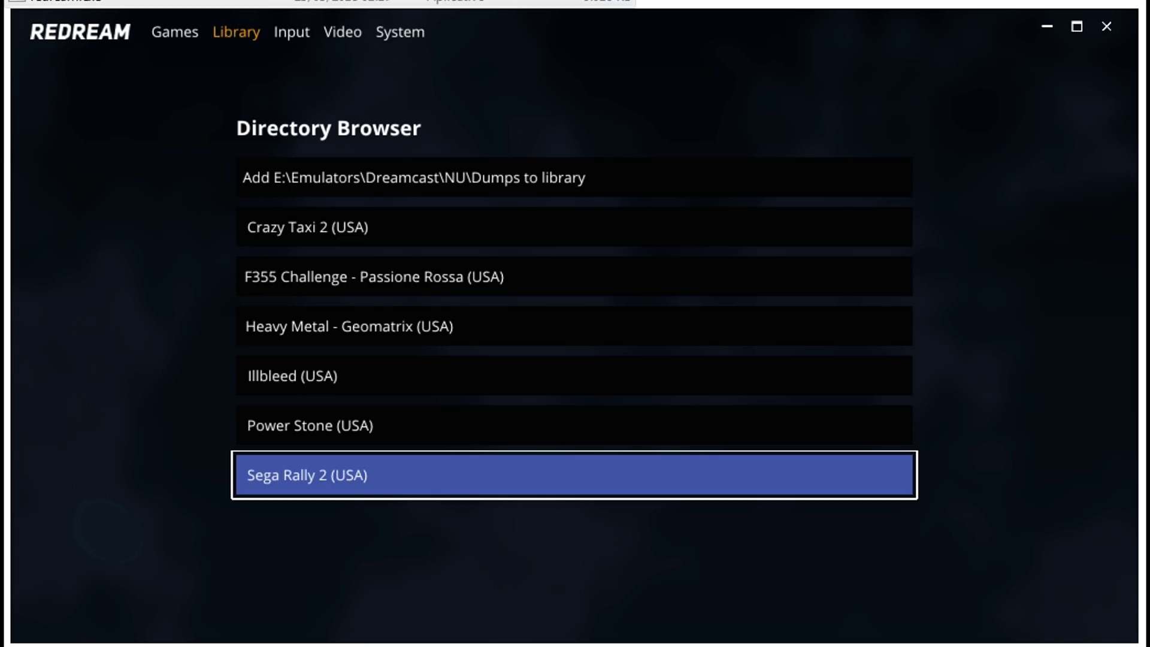
pyautogui.press('Up')
pyautogui.press('Up')
pyautogui.press('Up')
pyautogui.press('Up')
pyautogui.press('Up')
pyautogui.press('Down')
pyautogui.press('Down')
pyautogui.press('Down')
pyautogui.press('Down')
pyautogui.press('Down')
# Add the E:\Emulators\Dreamcast\NU\Dumps directory to the game library
pyautogui.press('Up')
pyautogui.press('Up')
pyautogui.press('Up')
pyautogui.press('Up')
pyautogui.press('Up')
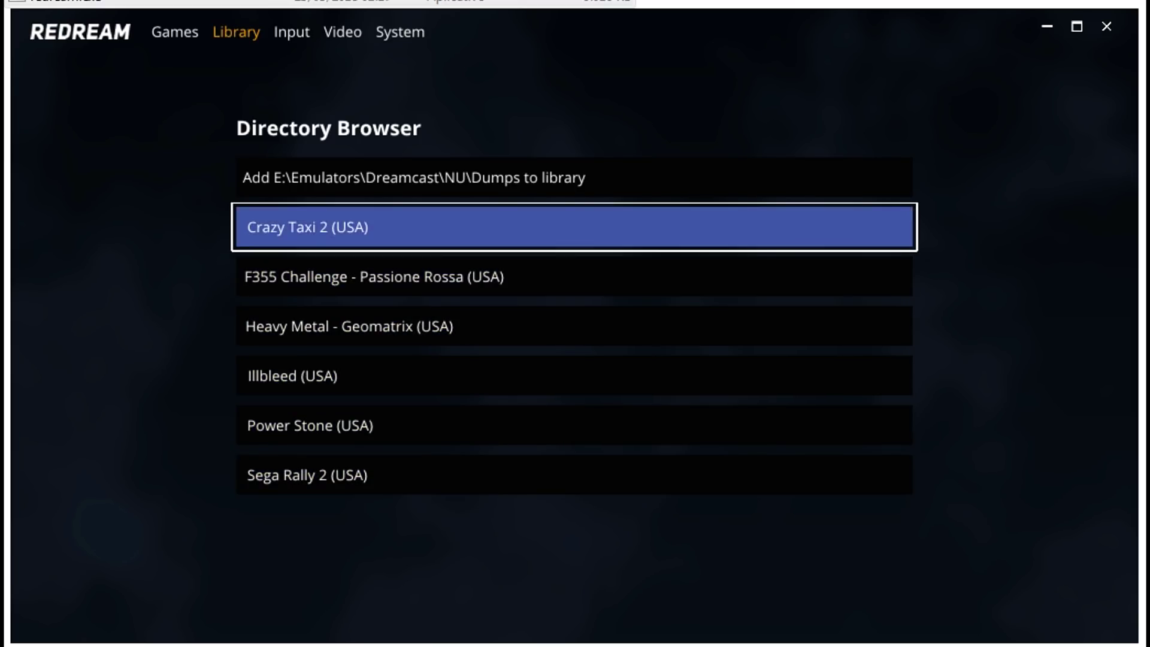
pyautogui.press('Up')
pyautogui.press('Return')
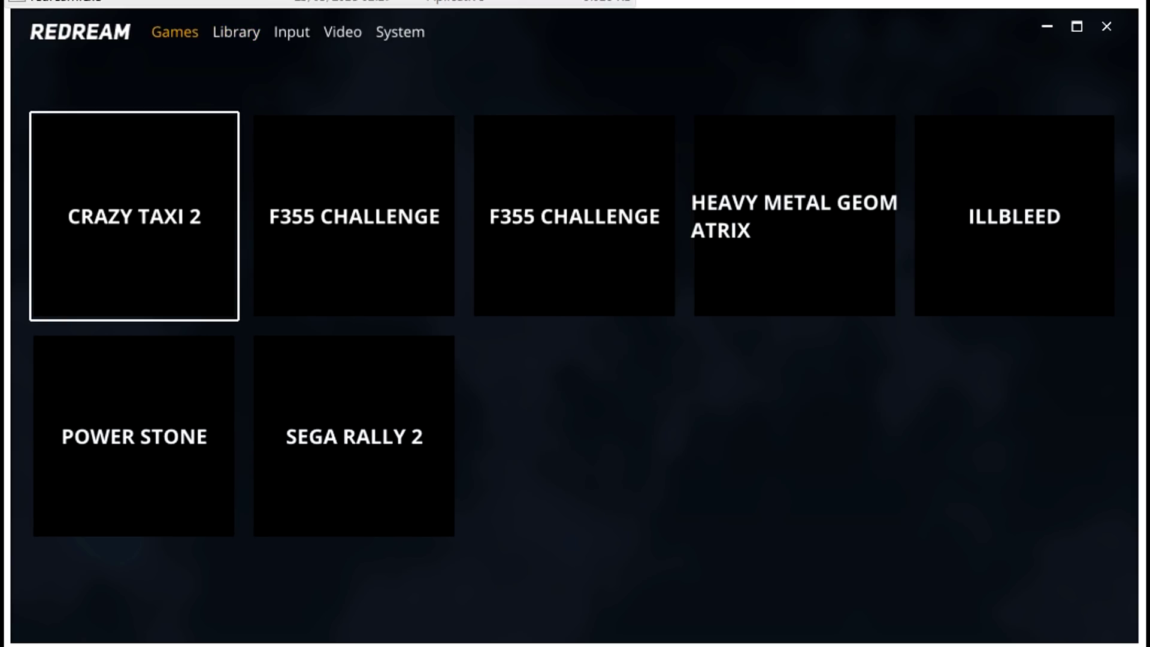
# Browse the games grid and examine the titles and cover art loaded from the added directory
pyautogui.press('Right')
pyautogui.press('Right')
pyautogui.press('Right')
pyautogui.press('Left')
pyautogui.press('Left')
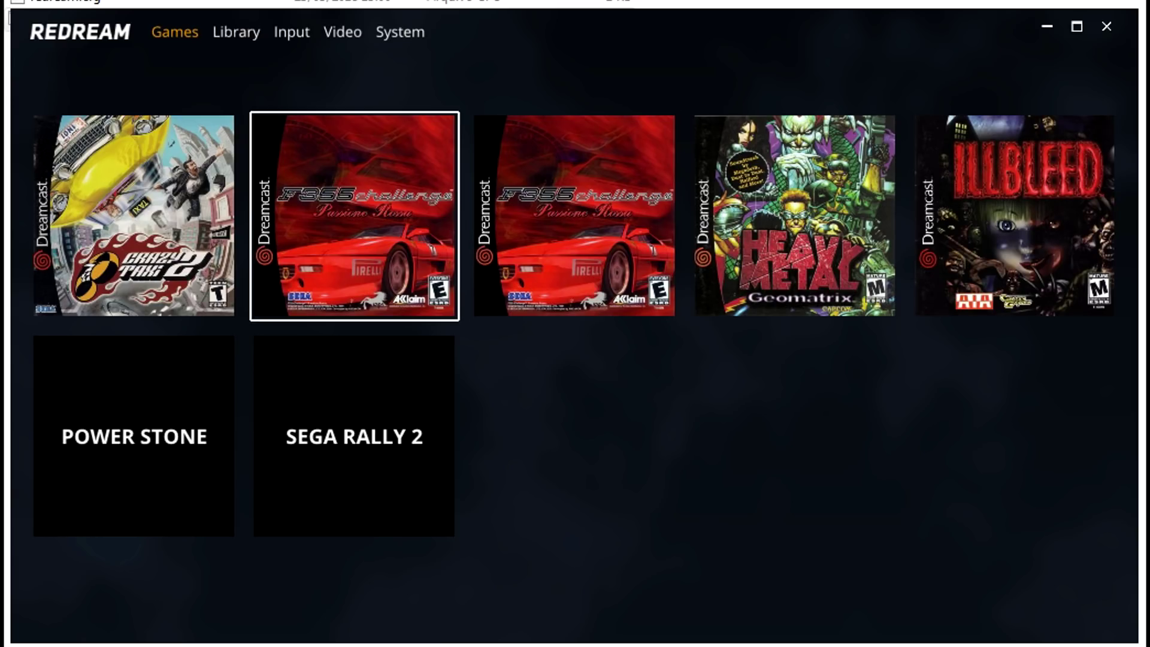
pyautogui.press('Left')
pyautogui.press('Right')
pyautogui.press('Right')
pyautogui.press('Right')
pyautogui.press('Right')
pyautogui.press('Left')
pyautogui.press('Left')
pyautogui.press('Left')
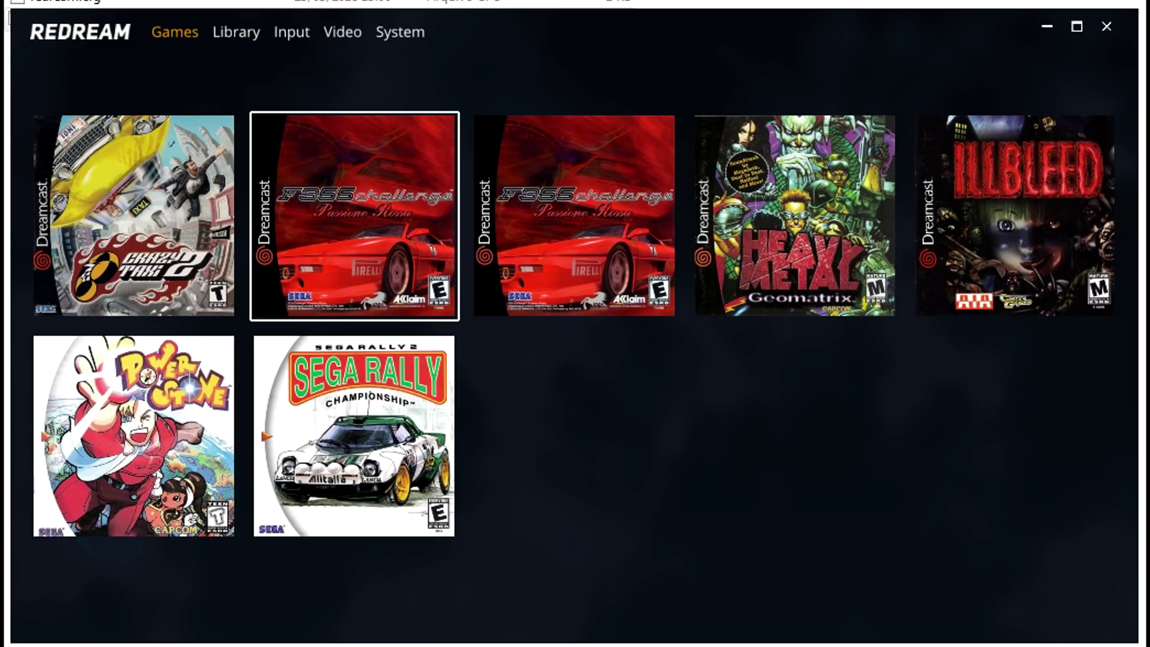
pyautogui.press('Right')
pyautogui.press('Left')
pyautogui.press('Down')
pyautogui.press('Up')
pyautogui.press('Right')
pyautogui.press('Left')
pyautogui.press('Right')
pyautogui.press('Left')
pyautogui.press('Right')
pyautogui.press('Left')
pyautogui.press('Right')
pyautogui.press('Right')
pyautogui.press('Right')
pyautogui.press('Left')
pyautogui.press('Left')
pyautogui.press('Left')
pyautogui.press('Left')
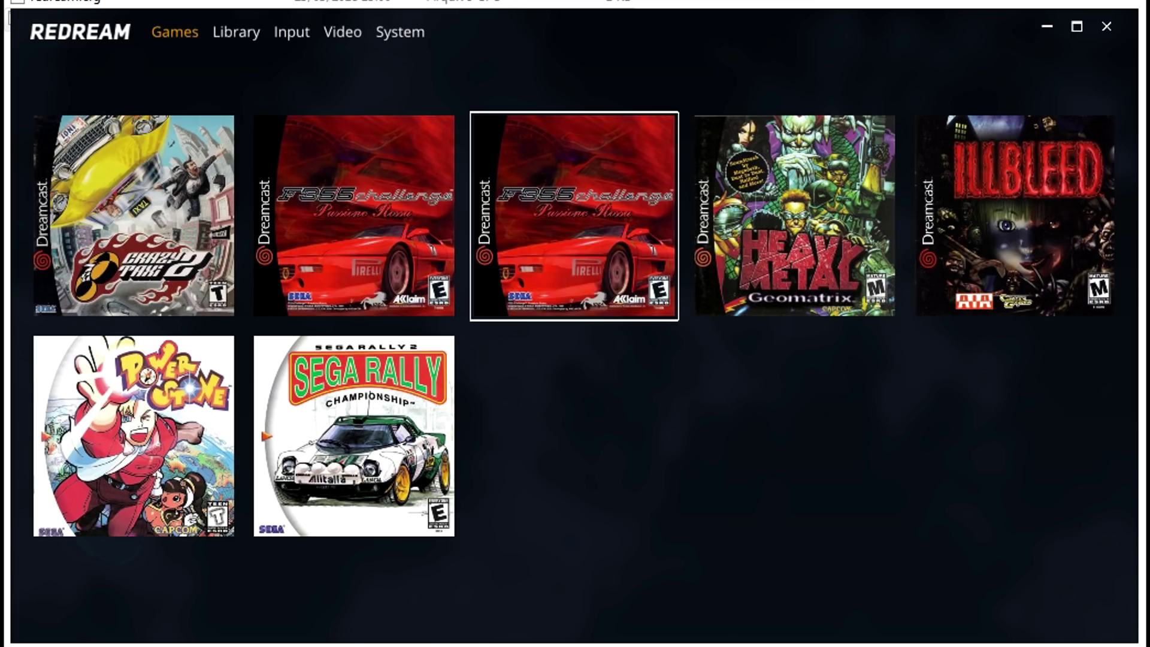
pyautogui.press('Down')
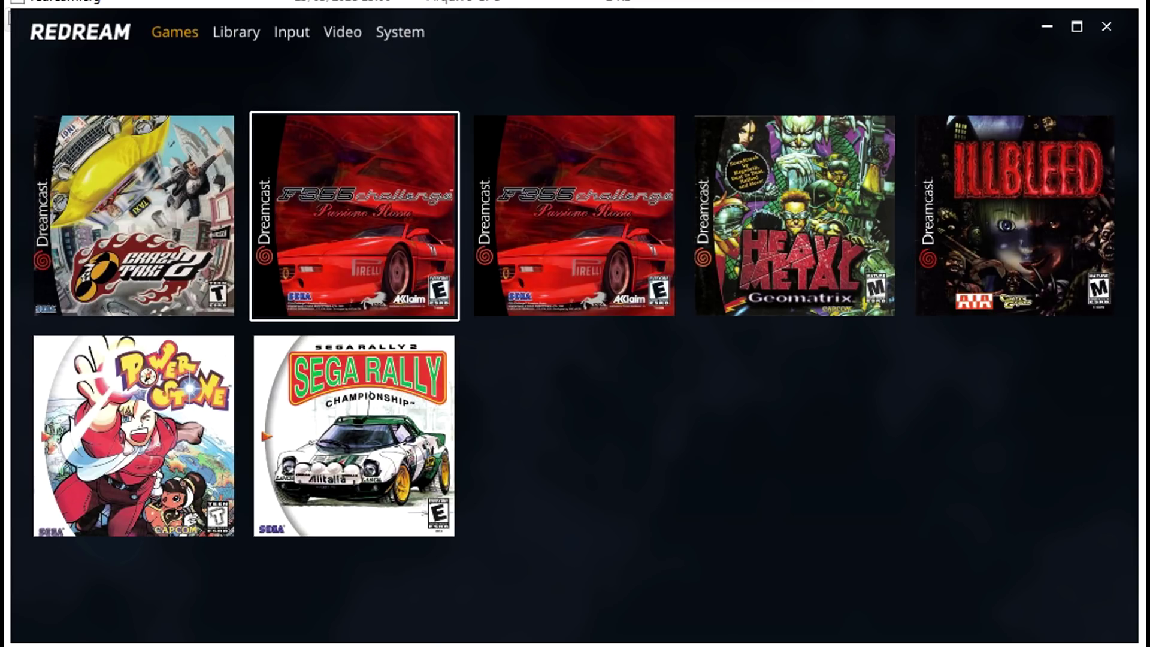
pyautogui.press('Left')
pyautogui.press('Right')
pyautogui.press('Right')
pyautogui.press('Right')
pyautogui.press('Right')
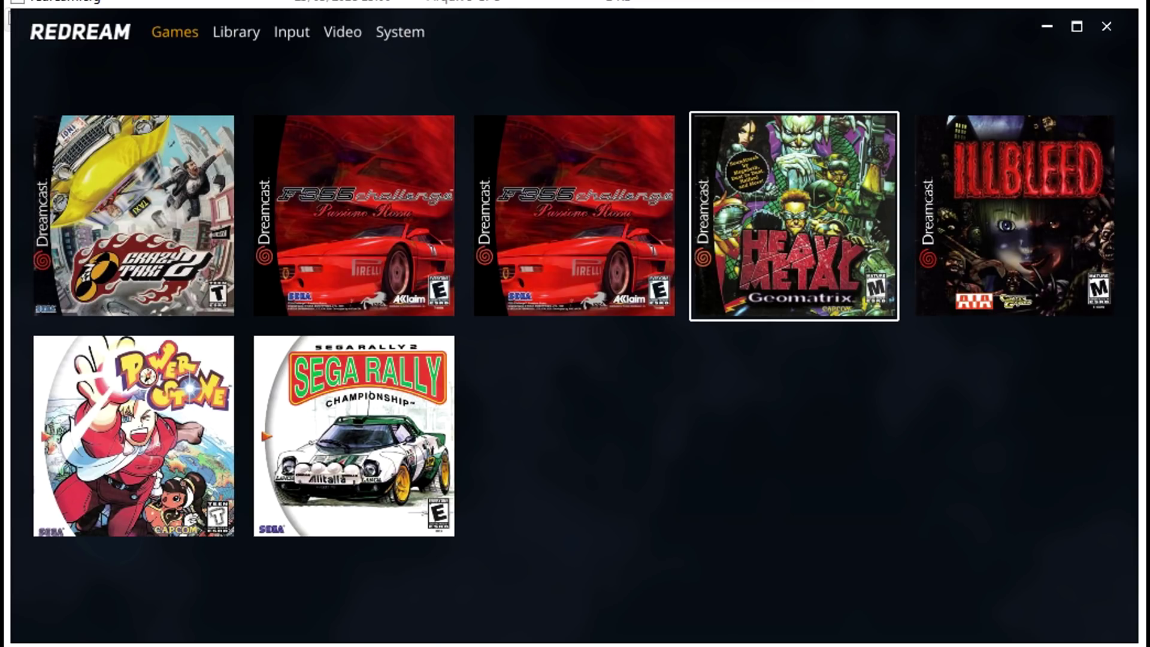
pyautogui.press('Left')
pyautogui.press('Left')
pyautogui.press('Left')
pyautogui.press('Left')
pyautogui.press('Down')
pyautogui.press('Right')
pyautogui.press('Up')
pyautogui.press('Down')
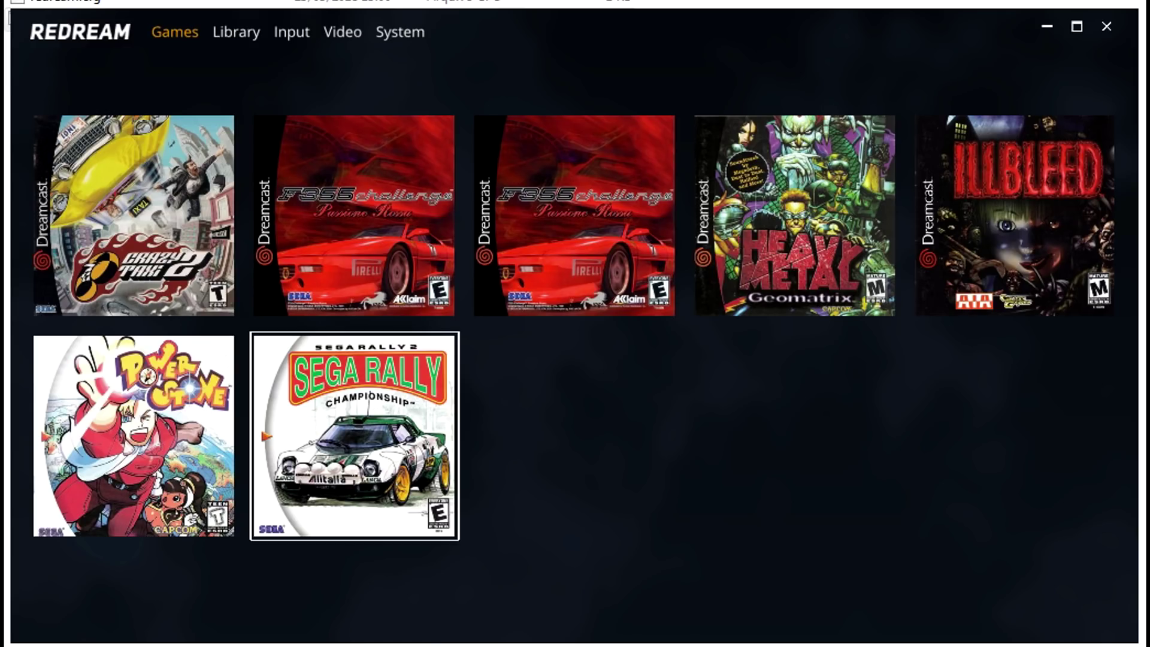
pyautogui.press('Up')
pyautogui.press('Up')
pyautogui.press('Down')
pyautogui.press('Right')
pyautogui.press('Right')
pyautogui.press('Right')
pyautogui.press('Left')
pyautogui.press('Down')
pyautogui.press('Up')
pyautogui.press('Right')
pyautogui.press('Right')
pyautogui.press('Right')
pyautogui.press('Left')
pyautogui.press('Left')
pyautogui.press('Left')
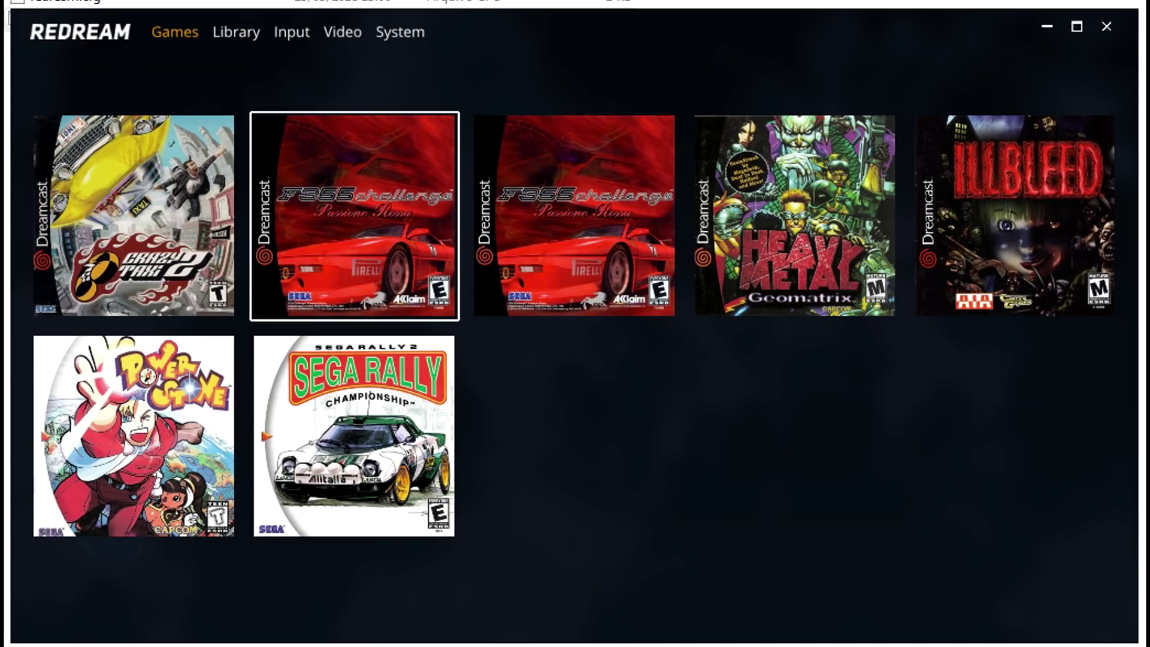
pyautogui.press('Down')
pyautogui.press('Left')
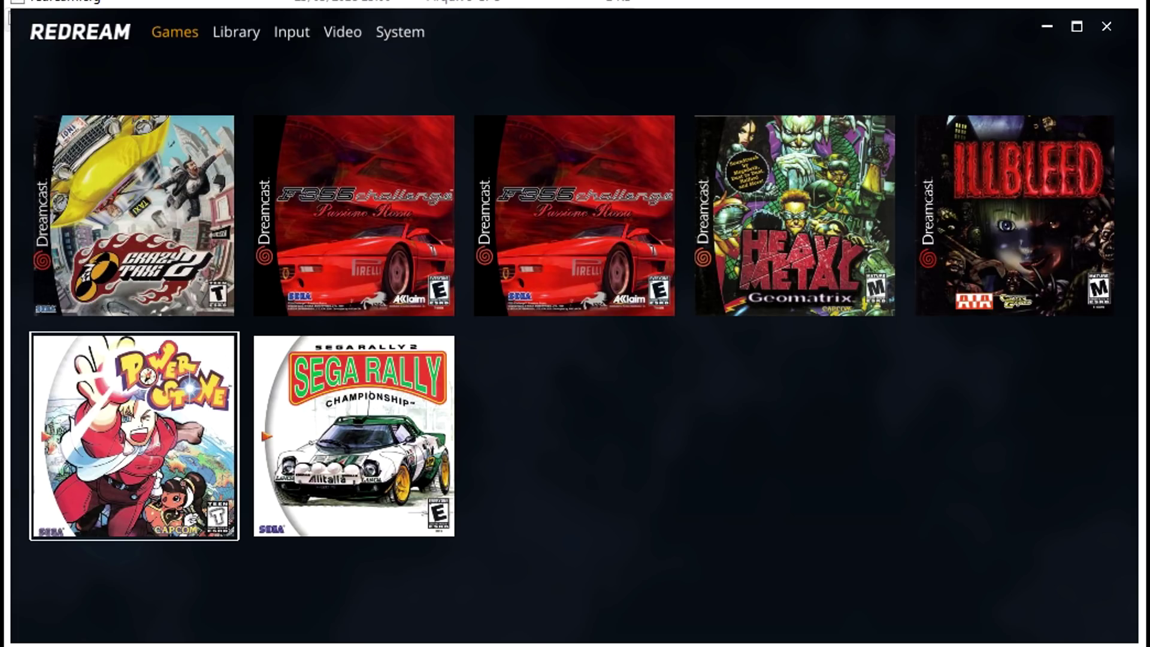
pyautogui.press('Right')
pyautogui.press('Up')
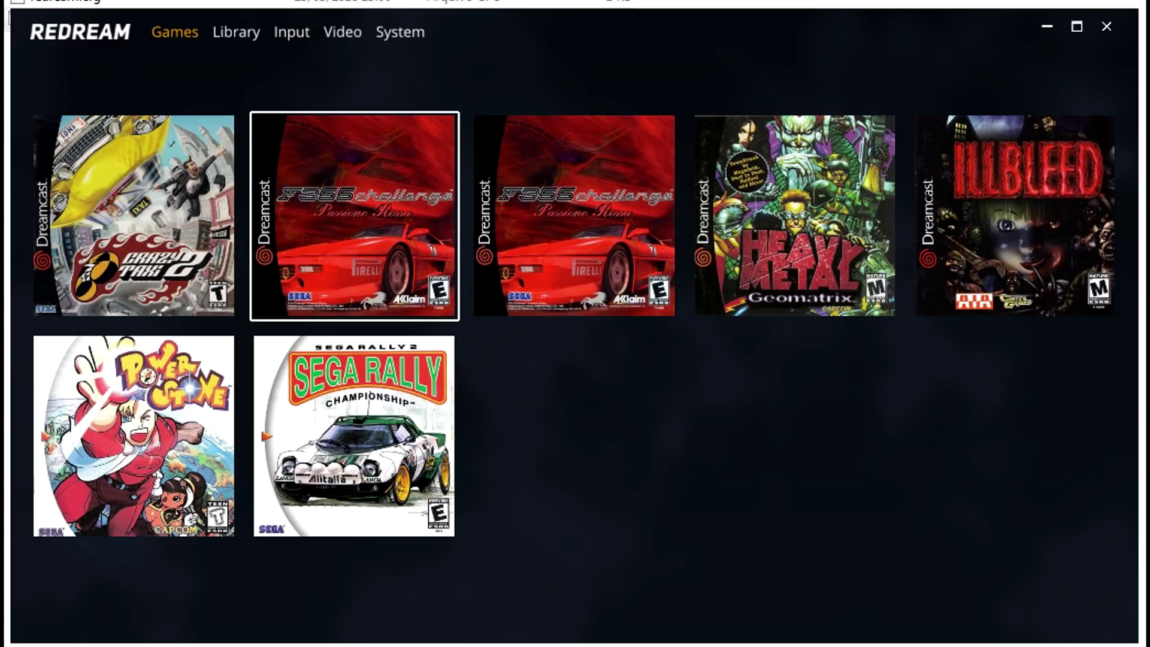
pyautogui.press('Left')
pyautogui.press('Down')
pyautogui.press('Right')
pyautogui.press('Left')
pyautogui.press('Up')
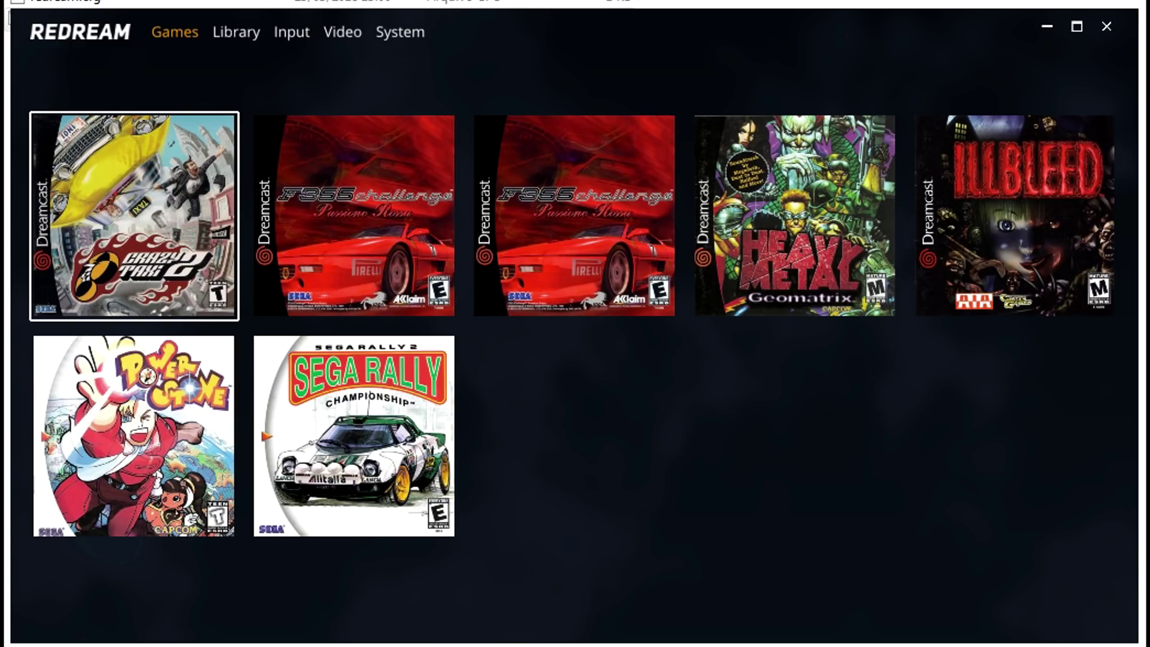
pyautogui.press('Right')
pyautogui.press('Down')
pyautogui.press('Up')
pyautogui.press('Right')
pyautogui.press('Right')
pyautogui.press('Left')
pyautogui.press('Left')
pyautogui.press('Left')
pyautogui.press('Down')
pyautogui.press('Right')
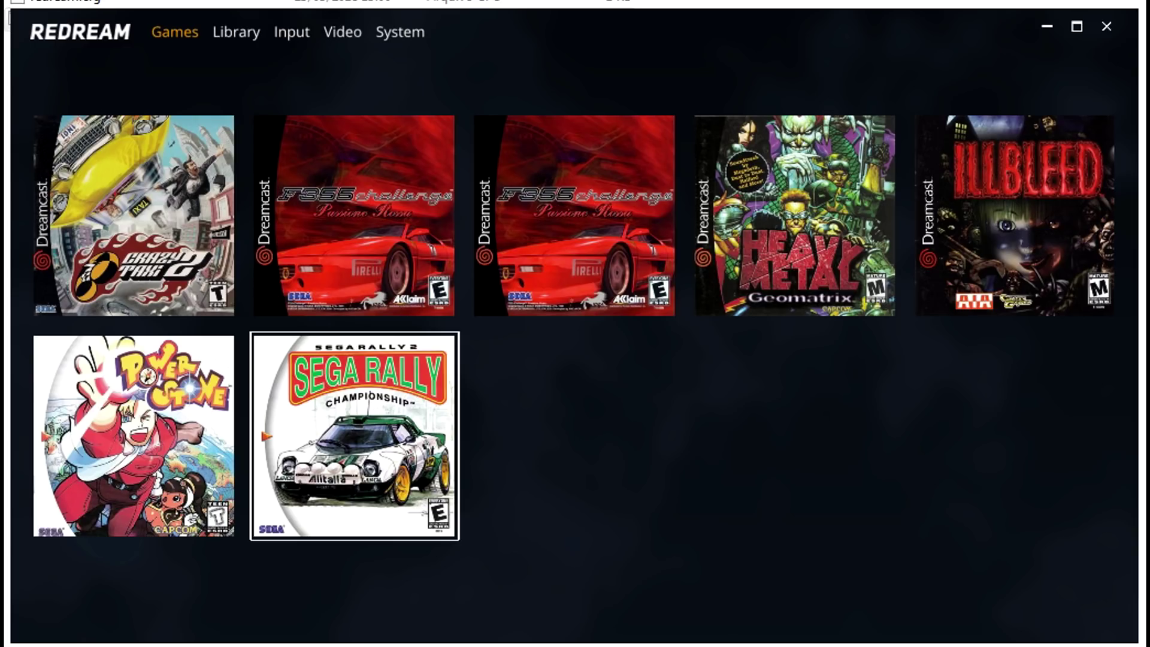
pyautogui.press('Up')
pyautogui.press('Right')
pyautogui.press('Right')
pyautogui.press('Right')
pyautogui.press('Left')
pyautogui.press('Left')
pyautogui.press('Left')
pyautogui.press('Down')
pyautogui.press('Left')
# Open the game library management page and review its directory list
pyautogui.press('Up')
pyautogui.press('Up')
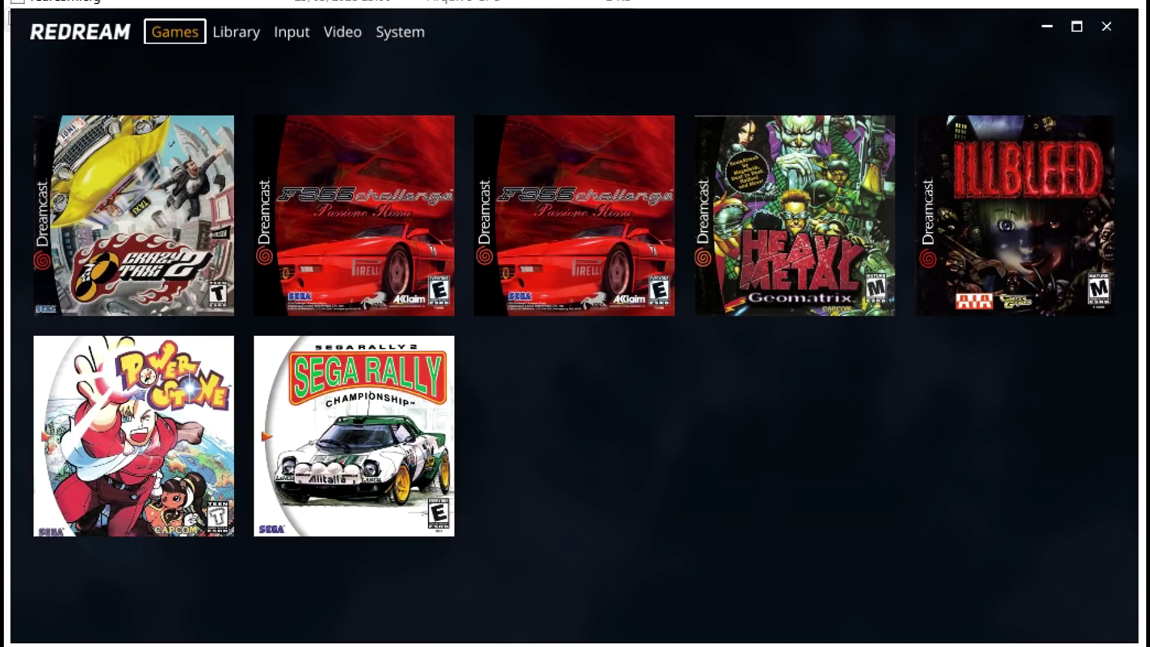
pyautogui.press('Right')
pyautogui.press('Return')
pyautogui.press('Down')
pyautogui.press('Down')
pyautogui.press('Up')
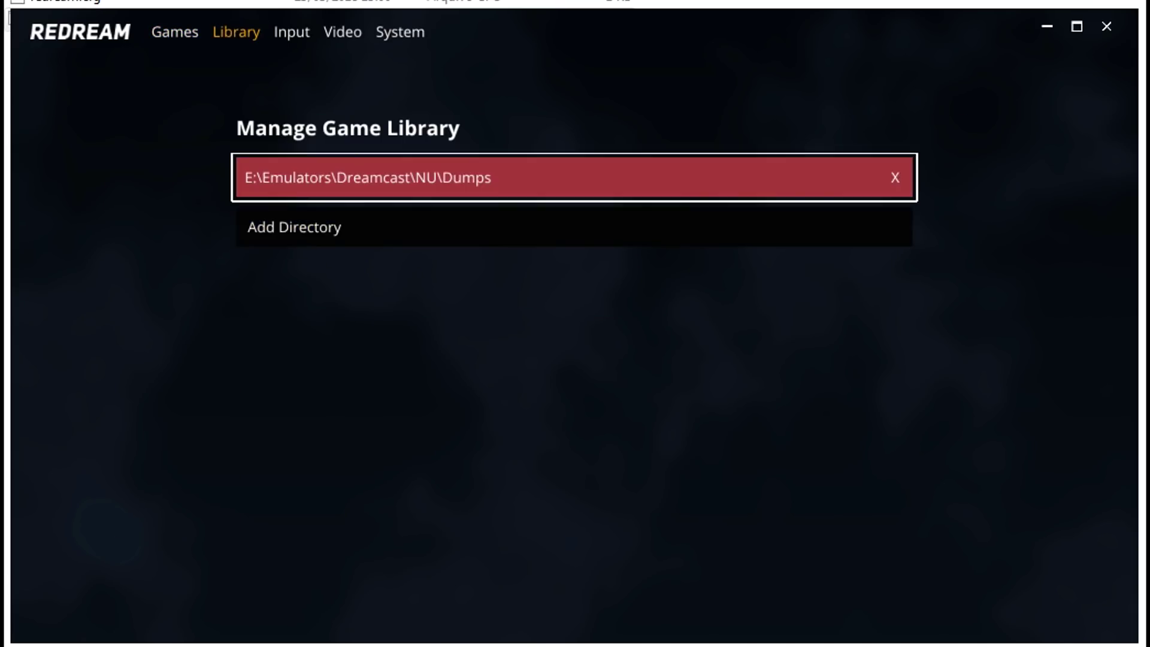
# View the drives offered for adding another directory, and return to the library's directory list without choosing one
pyautogui.press('Down')
pyautogui.press('Return')
pyautogui.press('Down')
pyautogui.press('Down')
pyautogui.press('Down')
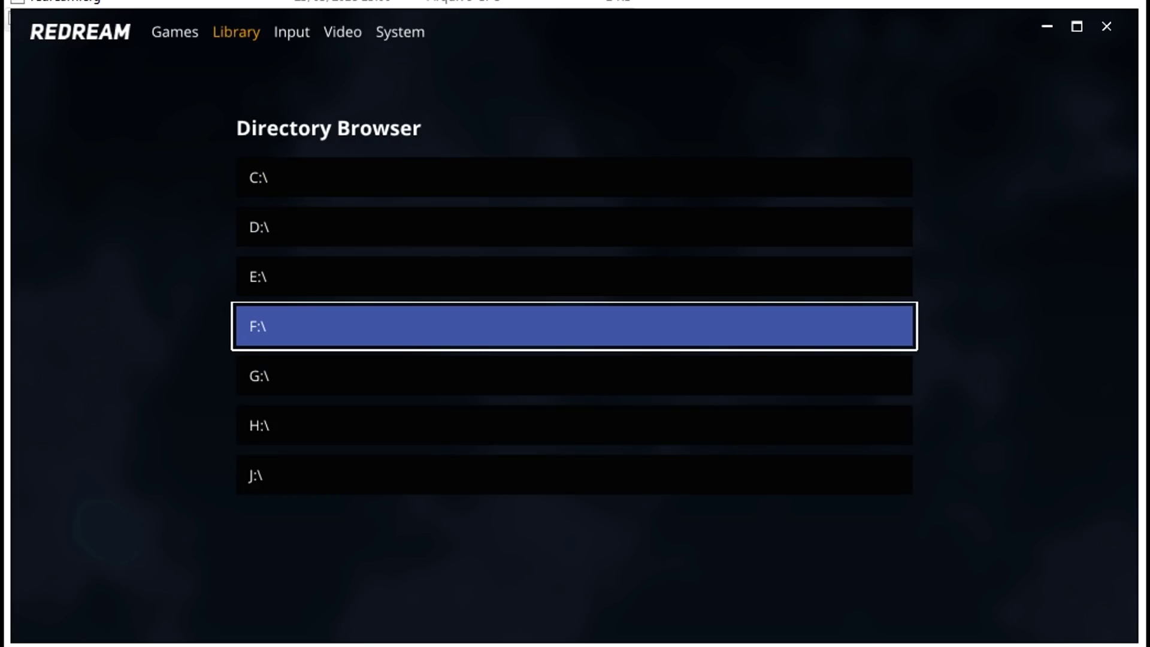
pyautogui.press('Up')
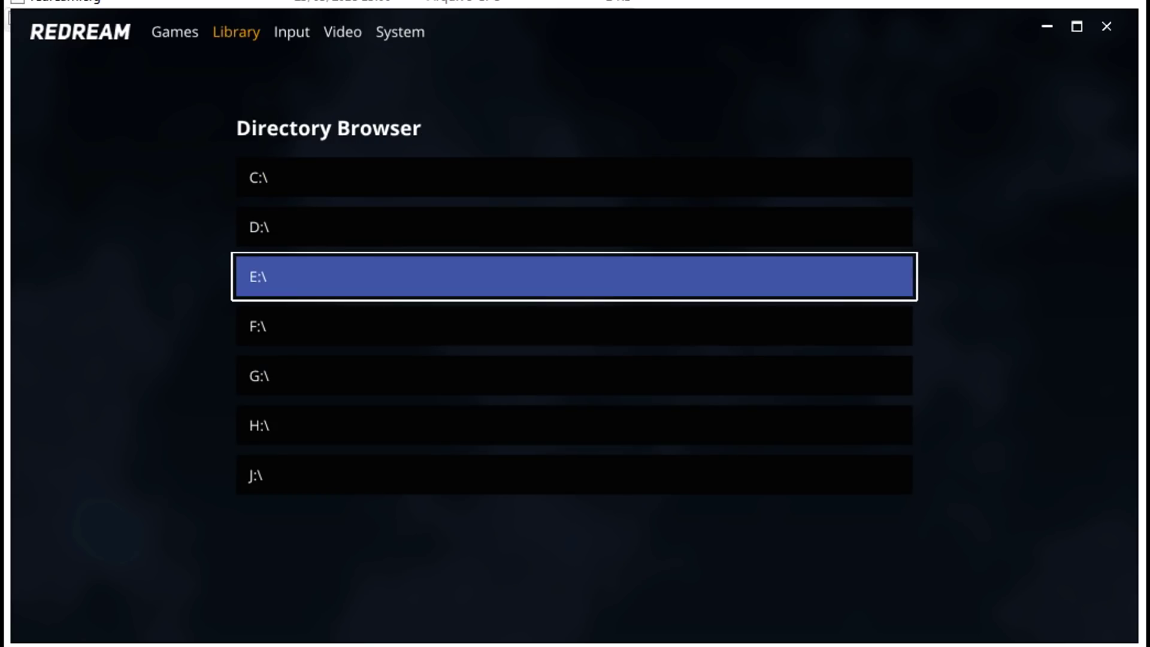
pyautogui.press('Escape')
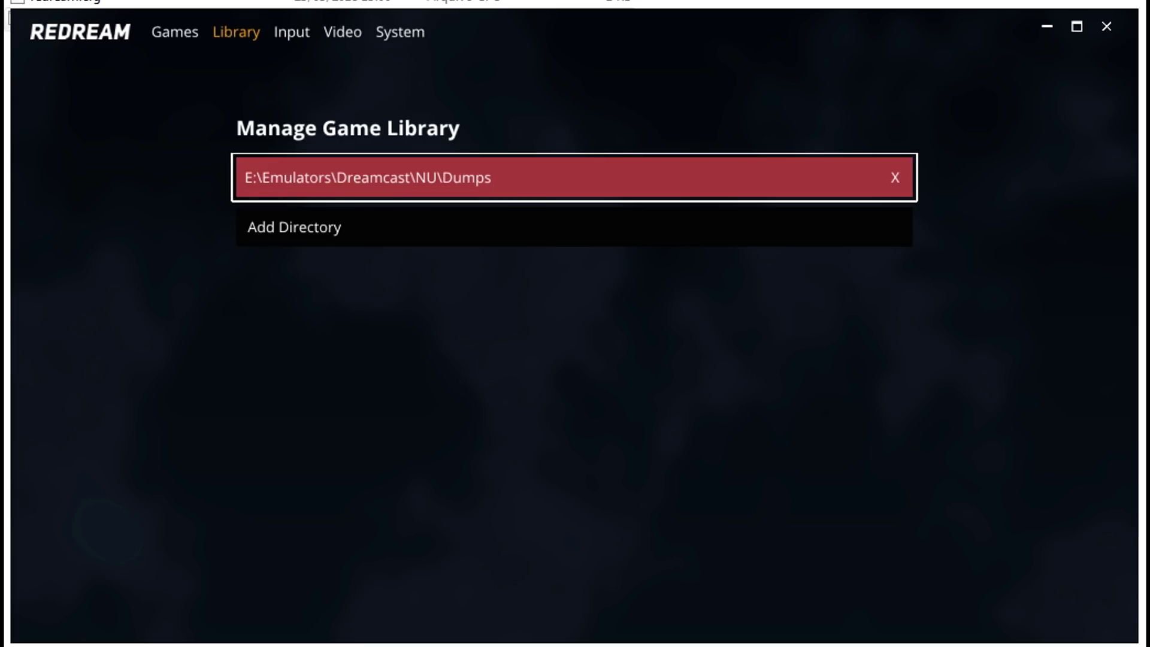
# Check the location list for adding a library directory again and back out without choosing one
pyautogui.press('Up')
pyautogui.press('Down')
pyautogui.press('Down')
pyautogui.press('Return')
pyautogui.press('Down')
pyautogui.press('Down')
pyautogui.press('Down')
pyautogui.press('Escape')
pyautogui.press('Escape')
# Return to the games grid and look over the covers in both rows
pyautogui.press('Up')
pyautogui.press('Right')
pyautogui.press('Left')
pyautogui.press('Down')
pyautogui.press('Down')
pyautogui.press('Right')
pyautogui.press('Up')
pyautogui.press('Left')
pyautogui.press('Down')
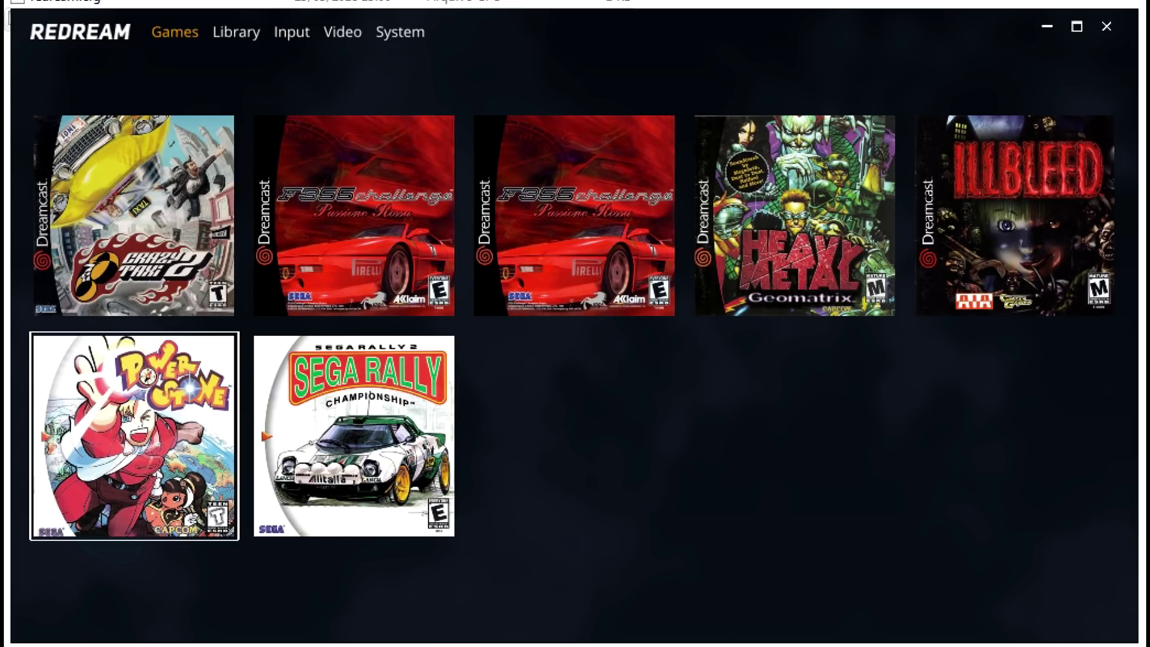
pyautogui.press('Up')
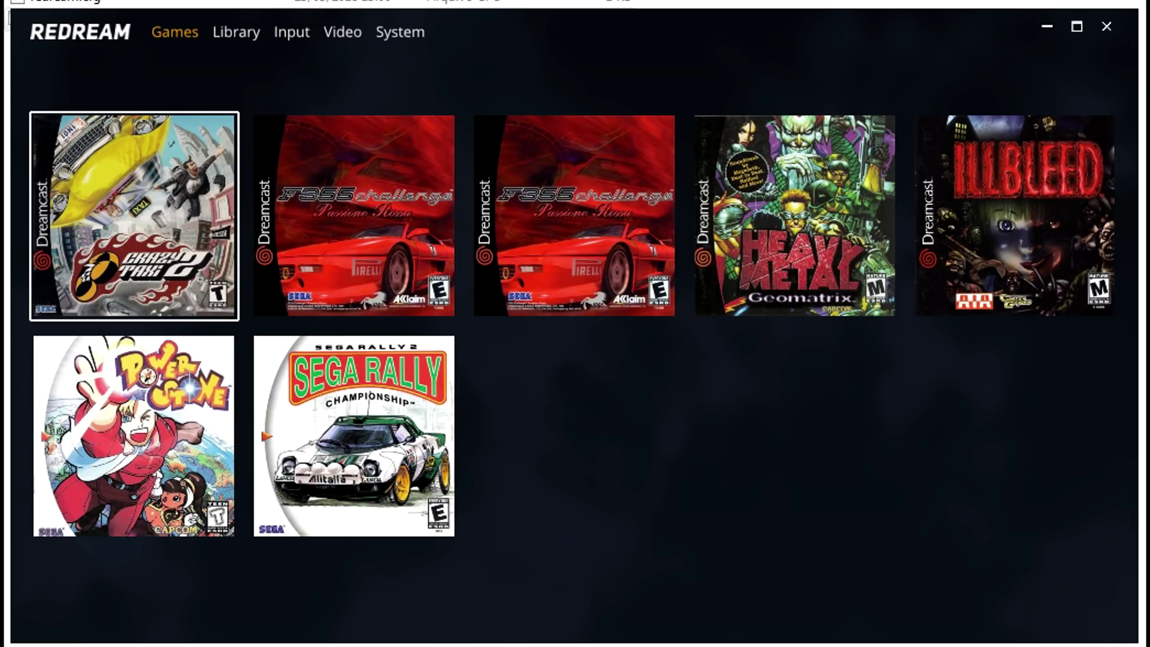
pyautogui.press('Down')
pyautogui.press('Right')
# Open the input options and go through the list of controller ports
pyautogui.press('Up')
pyautogui.press('Up')
pyautogui.press('Left')
pyautogui.press('Left')
pyautogui.press('Right')
pyautogui.press('Left')
pyautogui.press('Right')
pyautogui.press('Return')
pyautogui.press('Right')
pyautogui.press('Return')
pyautogui.press('Down')
pyautogui.press('Down')
pyautogui.press('Down')
pyautogui.press('Down')
pyautogui.press('Up')
pyautogui.press('Up')
pyautogui.press('Up')
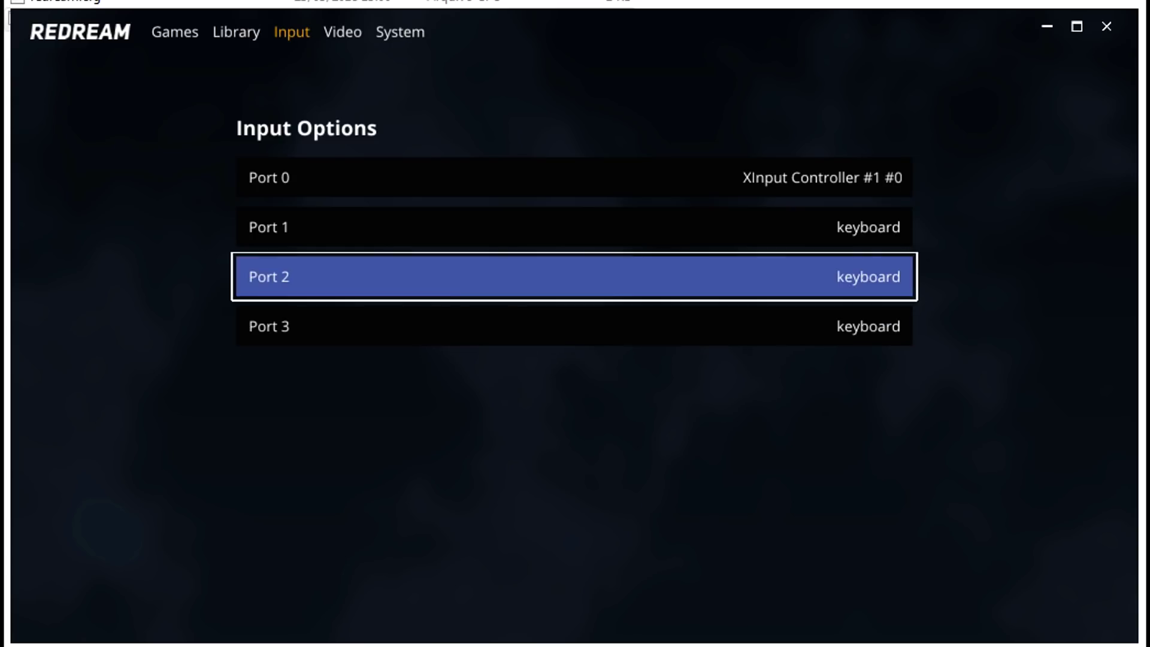
pyautogui.press('Down')
pyautogui.press('Down')
pyautogui.press('Down')
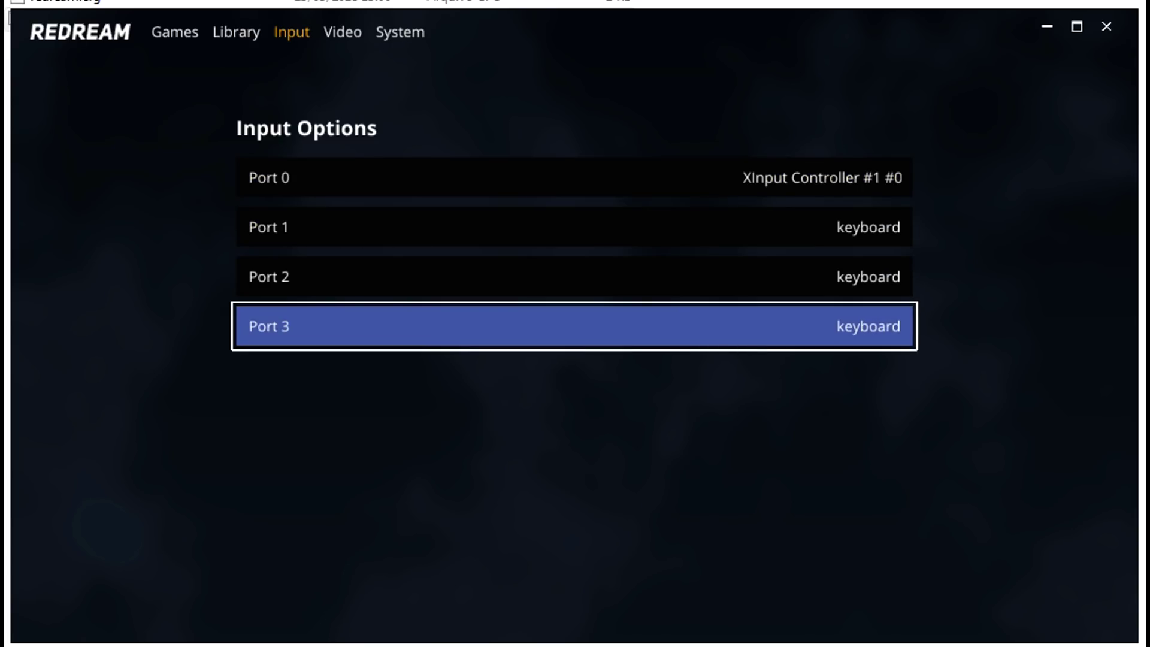
# Compare the input devices assigned to Port 0 through Port 3
pyautogui.press('Up')
pyautogui.press('Up')
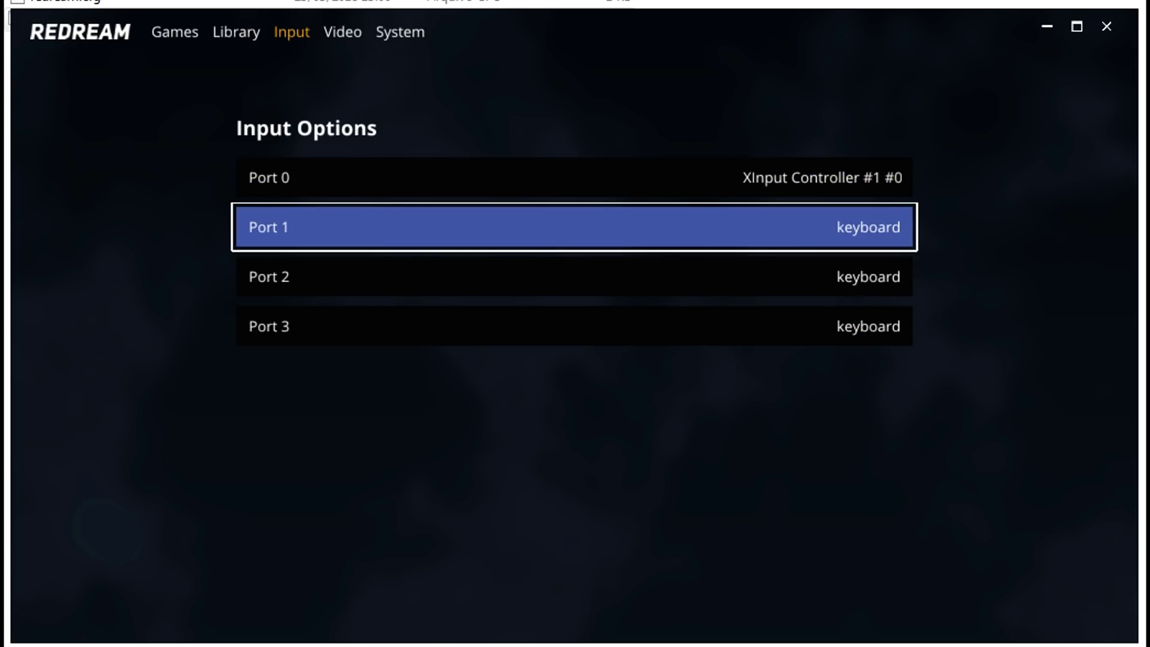
pyautogui.press('Up')
pyautogui.press('Down')
pyautogui.press('Down')
pyautogui.press('Down')
pyautogui.press('Up')
pyautogui.press('Up')
pyautogui.press('Down')
pyautogui.press('Down')
pyautogui.press('Up')
pyautogui.press('Up')
pyautogui.press('Up')
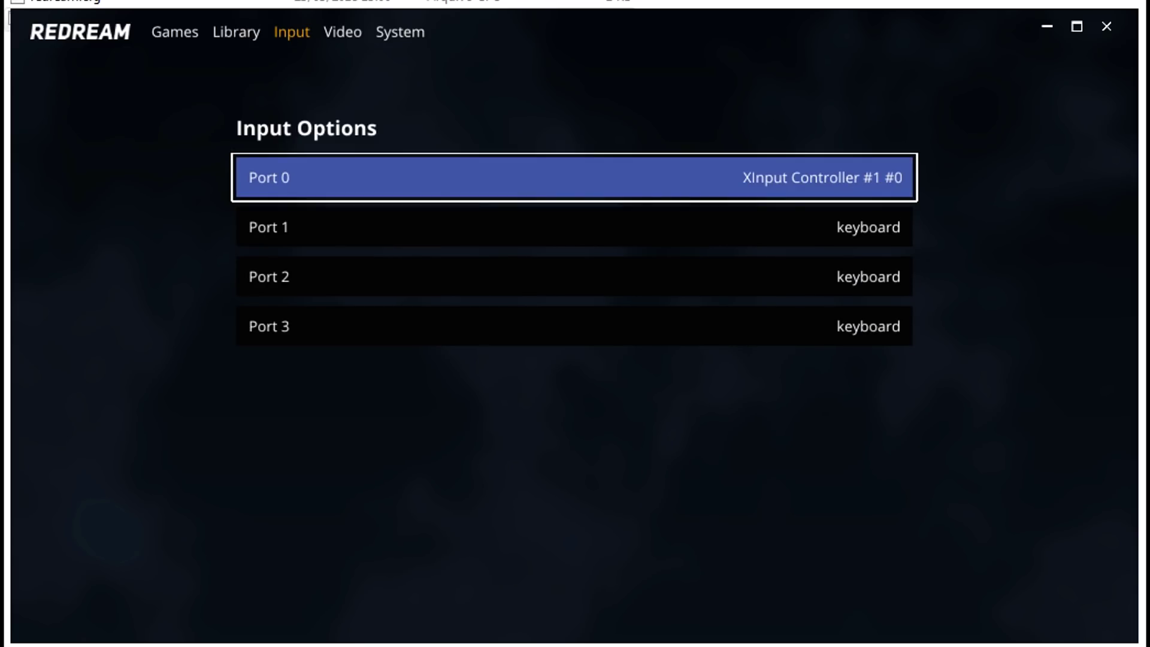
# Open the Port 0 configuration and review its input device and bind customization options
pyautogui.press('Down')
pyautogui.press('Up')
pyautogui.press('Down')
pyautogui.press('Up')
pyautogui.press('Return')
pyautogui.press('Down')
pyautogui.press('Up')
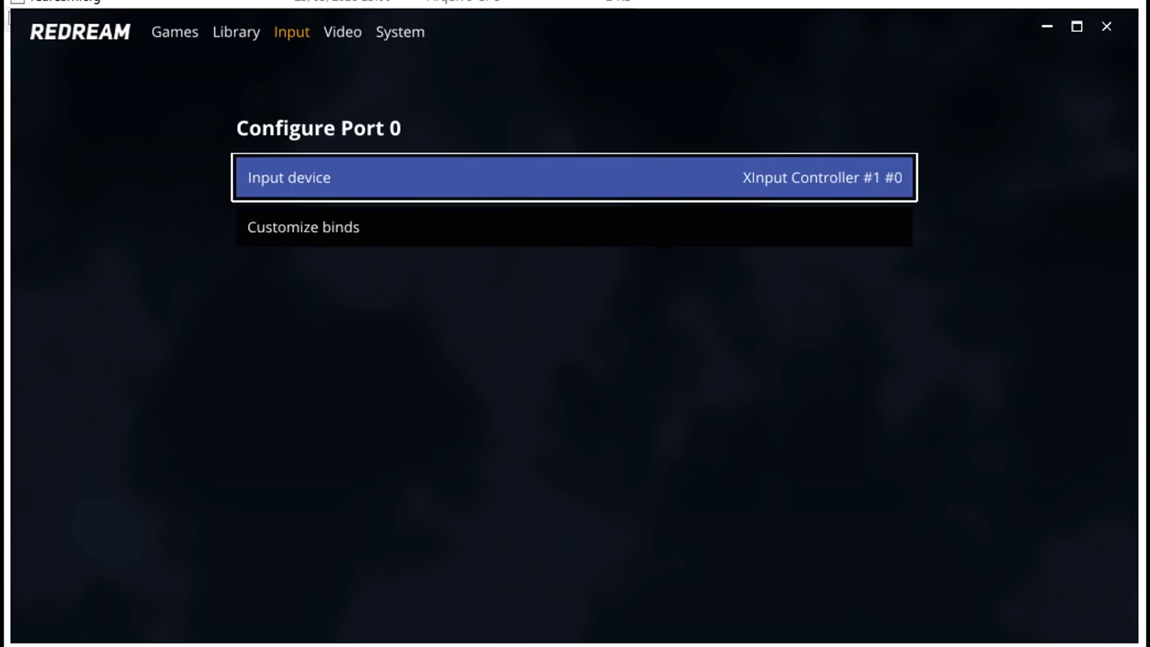
pyautogui.press('Down')
pyautogui.press('Up')
pyautogui.press('Down')
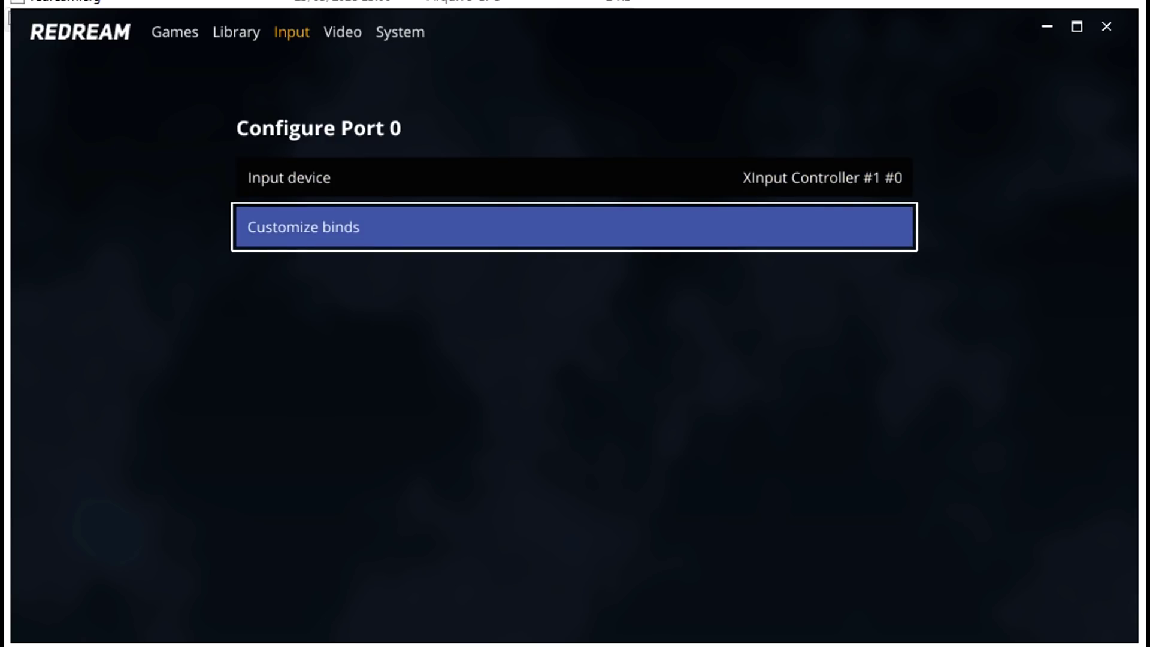
# Open the bind customization for Port 0 and examine the joystick, D-pad and trigger assignments
pyautogui.press('Return')
pyautogui.press('Down')
pyautogui.press('Right')
pyautogui.press('Up')
pyautogui.press('Left')
pyautogui.press('Down')
pyautogui.press('Down')
pyautogui.press('Down')
pyautogui.press('Down')
pyautogui.press('Down')
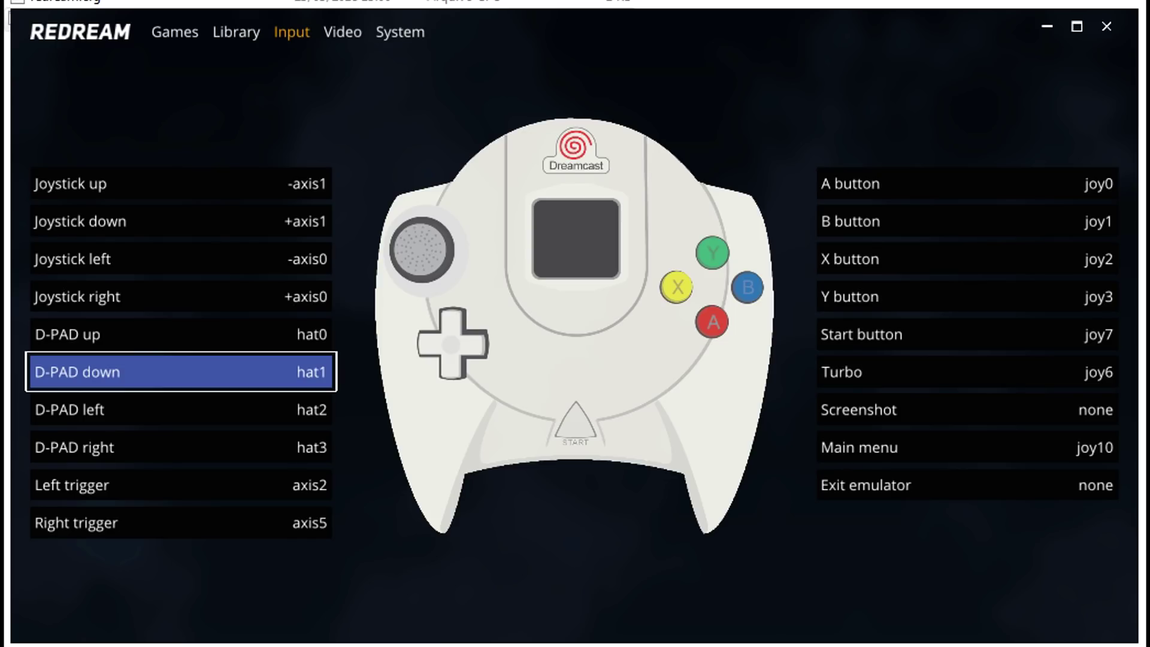
pyautogui.press('Down')
pyautogui.press('Down')
pyautogui.press('Down')
pyautogui.press('Up')
pyautogui.press('Right')
pyautogui.press('Up')
pyautogui.press('Down')
pyautogui.press('Left')
pyautogui.press('Up')
pyautogui.press('Up')
pyautogui.press('Up')
pyautogui.press('Up')
pyautogui.press('Up')
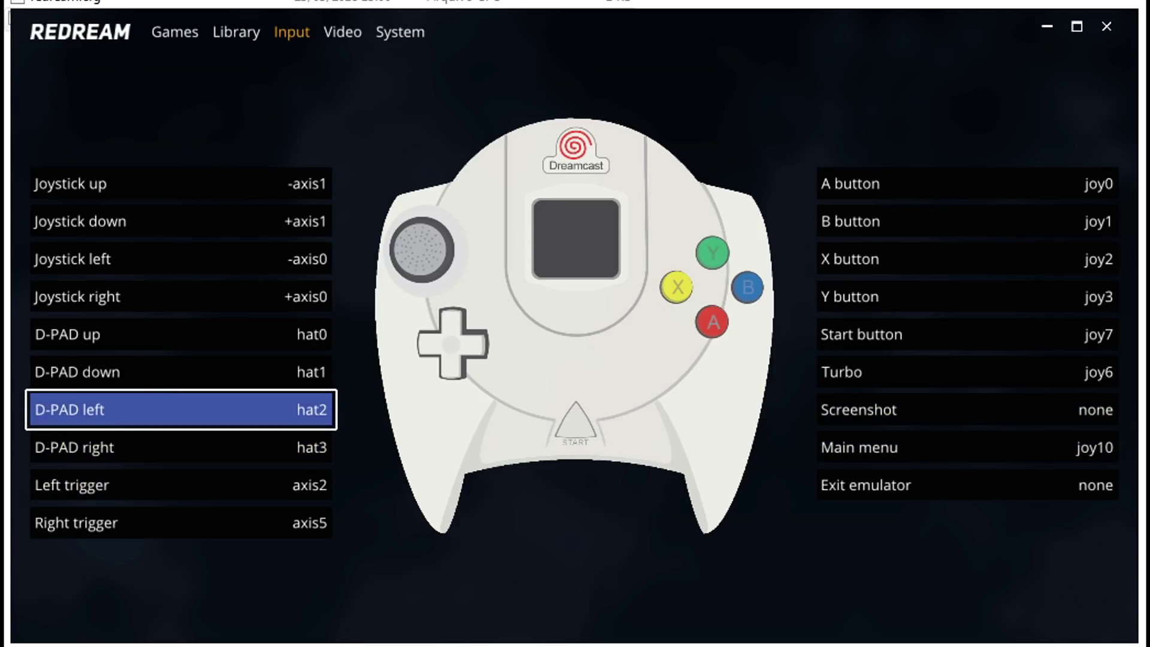
# Compare the directional and trigger binds with the A, B, X and Y button binds
pyautogui.press('Right')
pyautogui.press('Up')
pyautogui.press('Left')
pyautogui.press('Down')
pyautogui.press('Down')
pyautogui.press('Down')
pyautogui.press('Down')
pyautogui.press('Down')
pyautogui.press('Right')
pyautogui.press('Up')
pyautogui.press('Up')
pyautogui.press('Up')
pyautogui.press('Up')
pyautogui.press('Left')
pyautogui.press('Down')
pyautogui.press('Up')
# Examine the controller button binds from the face buttons through Start, Turbo and Screenshot
pyautogui.press('Right')
pyautogui.press('Down')
pyautogui.press('Down')
pyautogui.press('Down')
pyautogui.press('Down')
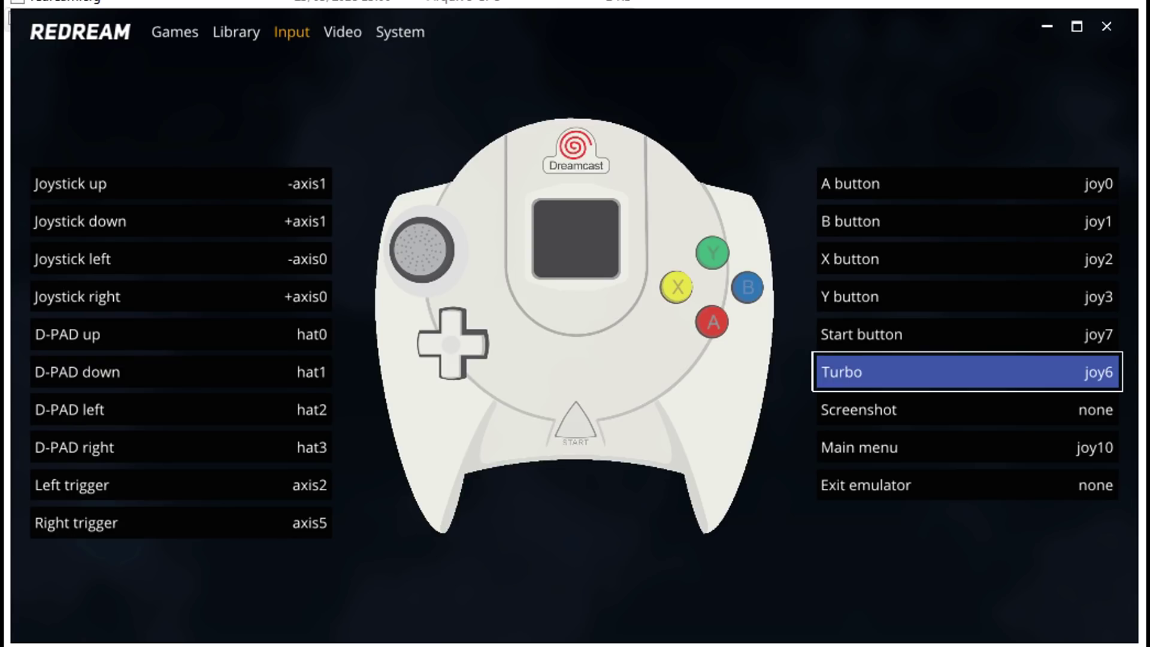
pyautogui.press('Up')
pyautogui.press('Up')
pyautogui.press('Up')
pyautogui.press('Down')
pyautogui.press('Down')
pyautogui.press('Down')
pyautogui.press('Down')
pyautogui.press('Up')
pyautogui.press('Down')
pyautogui.press('Up')
pyautogui.press('Down')
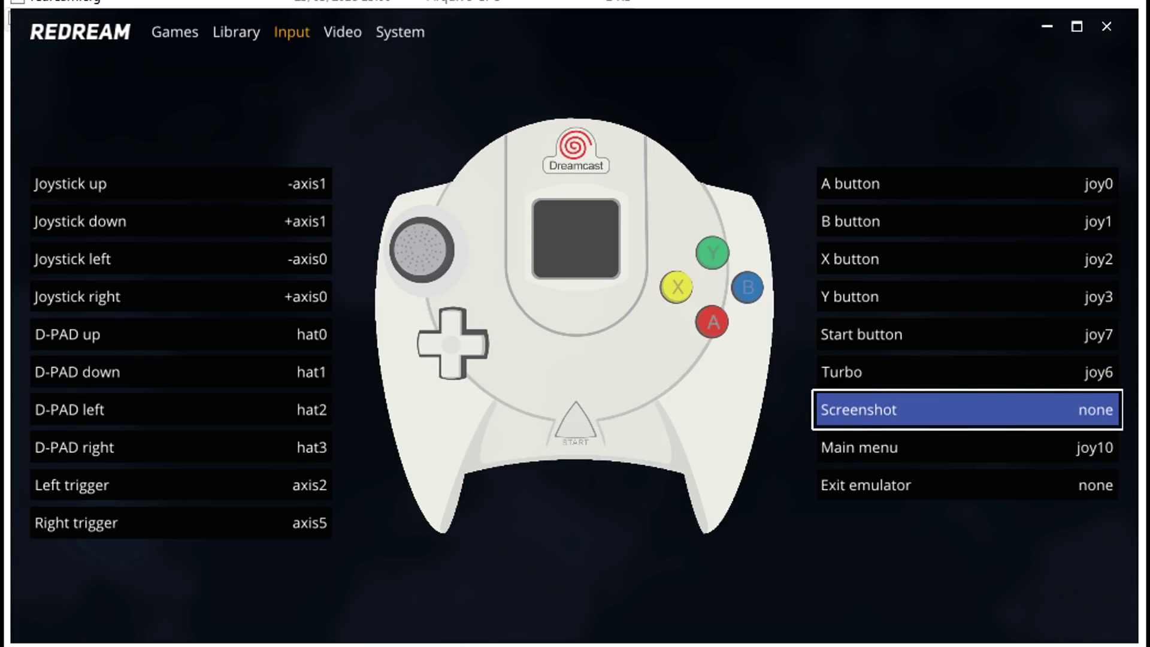
# Check the binds of the Turbo, Screenshot and Main menu functions
pyautogui.press('Down')
pyautogui.press('Up')
pyautogui.press('Down')
pyautogui.press('Up')
pyautogui.press('Up')
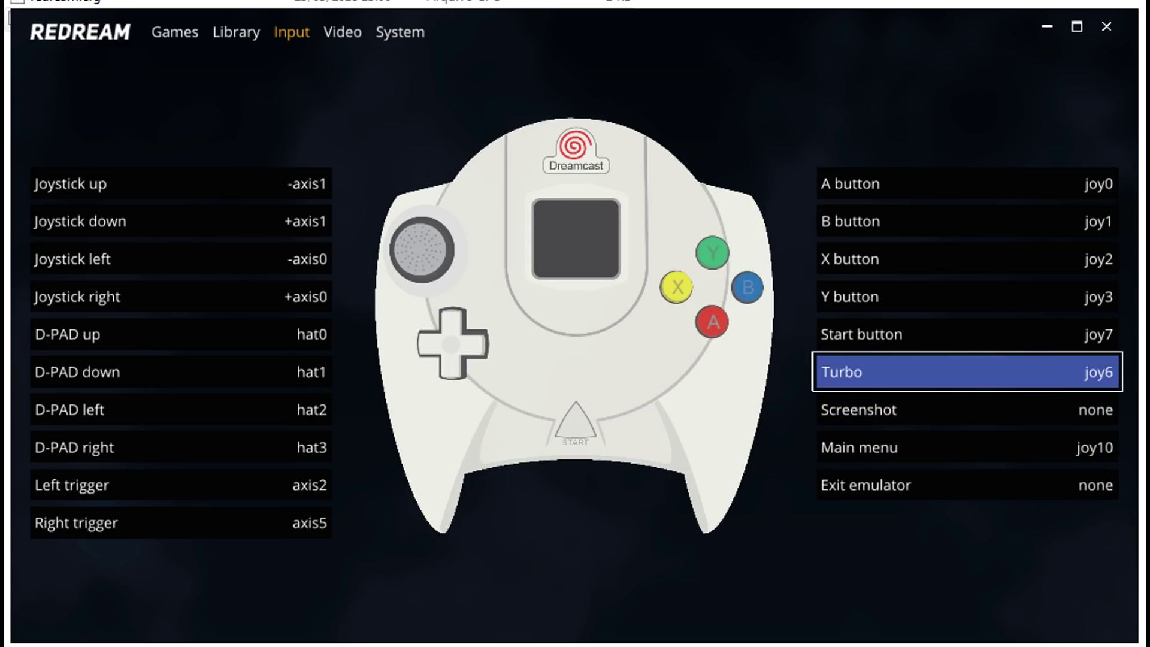
pyautogui.press('Down')
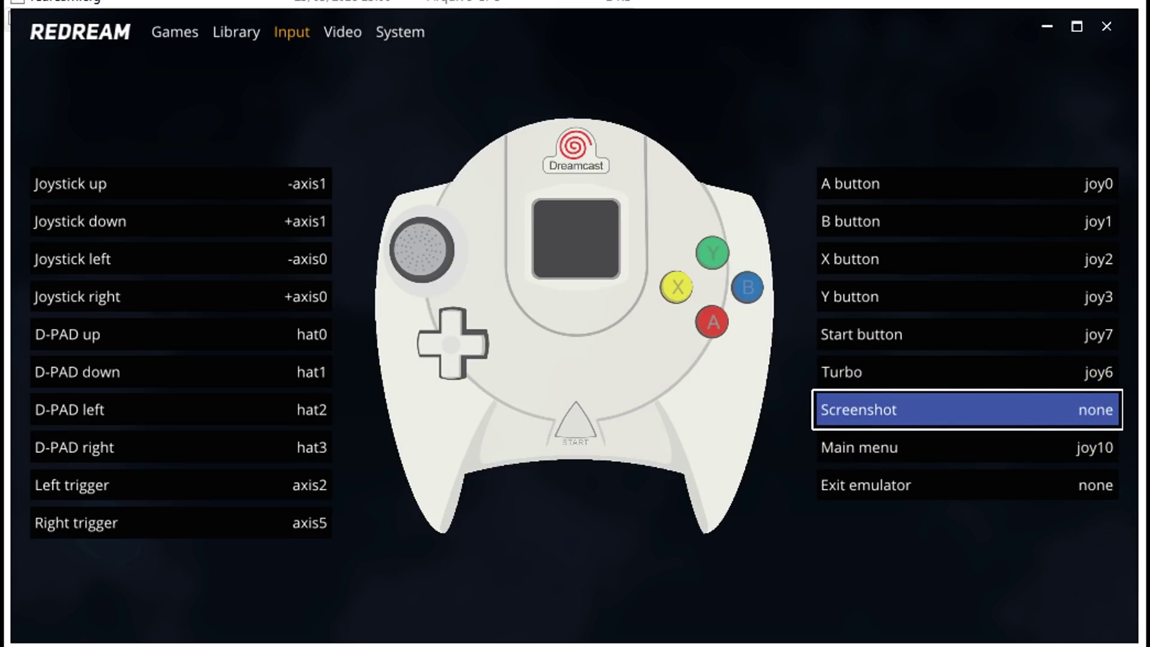
pyautogui.press('Down')
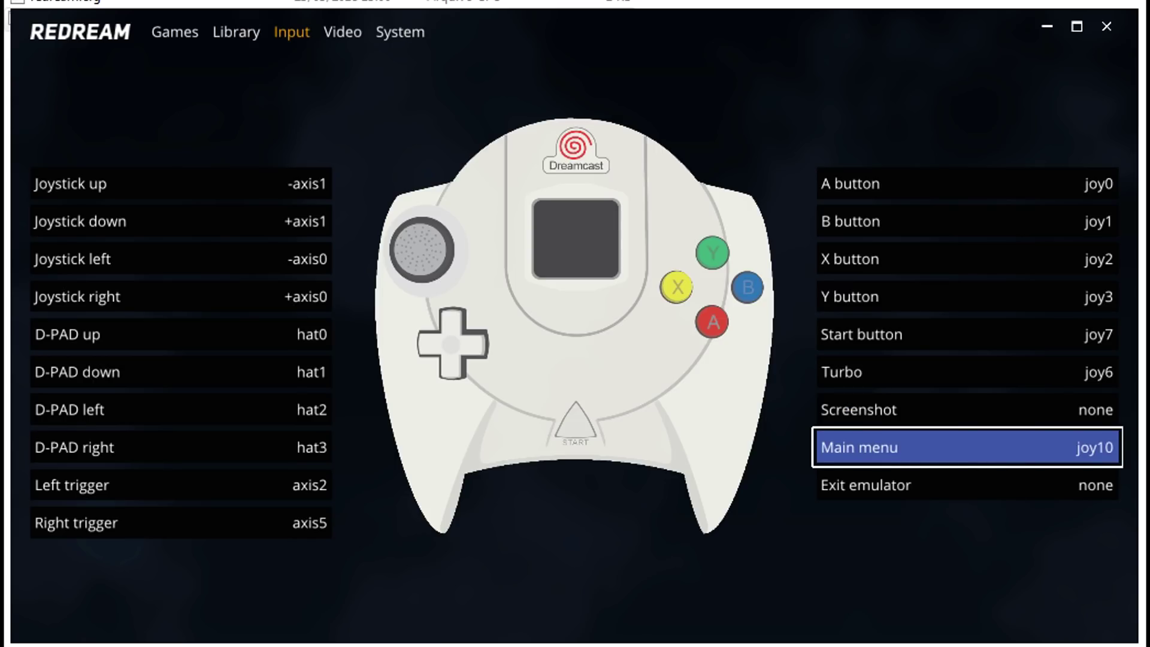
# Go back over the button binds and inspect the Exit emulator assignment
pyautogui.press('Up')
pyautogui.press('Up')
pyautogui.press('Up')
pyautogui.press('Up')
pyautogui.press('Up')
pyautogui.press('Down')
pyautogui.press('Down')
pyautogui.press('Down')
pyautogui.press('Down')
pyautogui.press('Down')
pyautogui.press('Up')
pyautogui.press('Down')
pyautogui.press('Down')
pyautogui.press('Up')
pyautogui.press('Down')
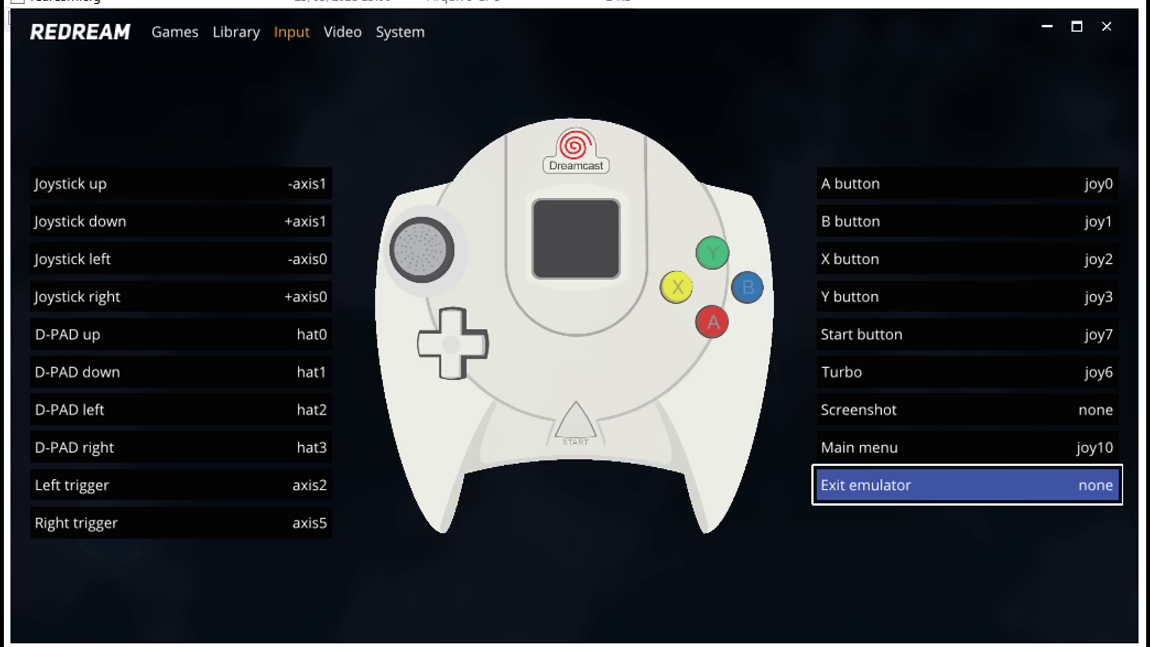
# Bind the Exit emulator function to the Escape key
pyautogui.press('Up')
pyautogui.press('Down')
pyautogui.press('Up')
pyautogui.press('Down')
pyautogui.press('Return')
pyautogui.press('Escape')
# Examine the binds in both columns from the lower entries up to the joystick and face buttons
pyautogui.press('Up')
pyautogui.press('Up')
pyautogui.press('Up')
pyautogui.press('Left')
pyautogui.press('Up')
pyautogui.press('Right')
pyautogui.press('Up')
pyautogui.press('Left')
pyautogui.press('Up')
pyautogui.press('Up')
pyautogui.press('Right')
pyautogui.press('Up')
# Compare the joystick and D-PAD binds with the button binds on the way back to D-PAD right
pyautogui.press('Down')
pyautogui.press('Down')
pyautogui.press('Left')
pyautogui.press('Down')
pyautogui.press('Up')
pyautogui.press('Down')
pyautogui.press('Right')
pyautogui.press('Left')
pyautogui.press('Down')
pyautogui.press('Down')
pyautogui.press('Down')
pyautogui.press('Right')
pyautogui.press('Down')
pyautogui.press('Left')
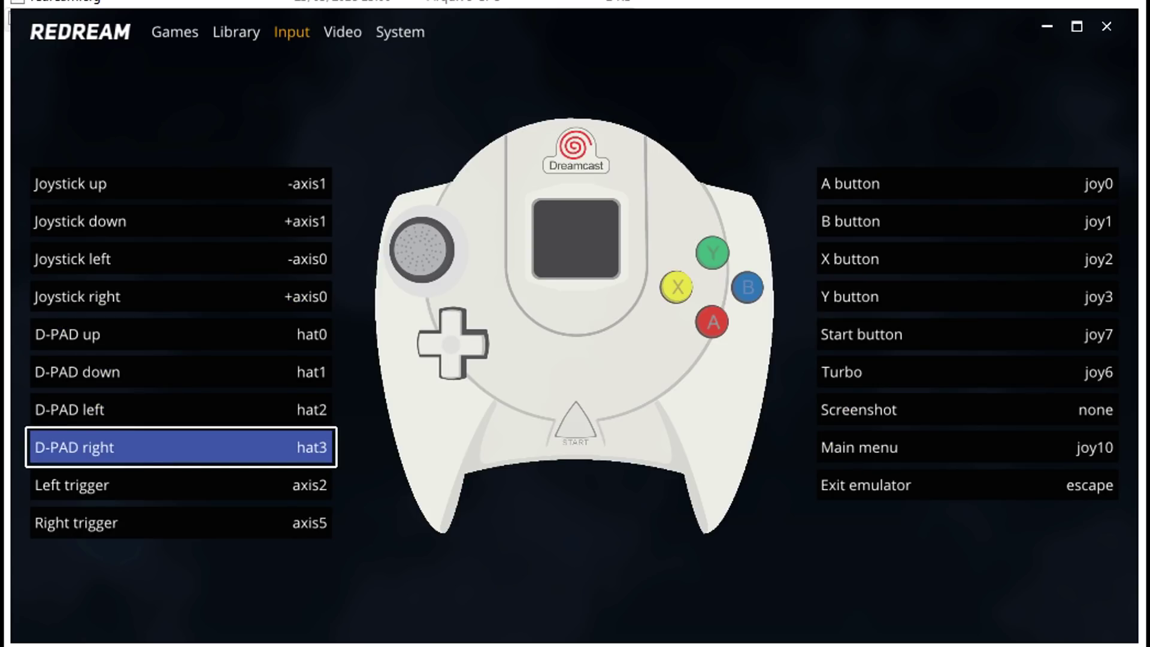
# Recheck the joystick, D-PAD and Left trigger binds against the button assignments
pyautogui.press('Up')
pyautogui.press('Up')
pyautogui.press('Up')
pyautogui.press('Up')
pyautogui.press('Up')
pyautogui.press('Right')
pyautogui.press('Up')
pyautogui.press('Left')
pyautogui.press('Down')
pyautogui.press('Down')
pyautogui.press('Down')
pyautogui.press('Down')
pyautogui.press('Down')
pyautogui.press('Down')
pyautogui.press('Down')
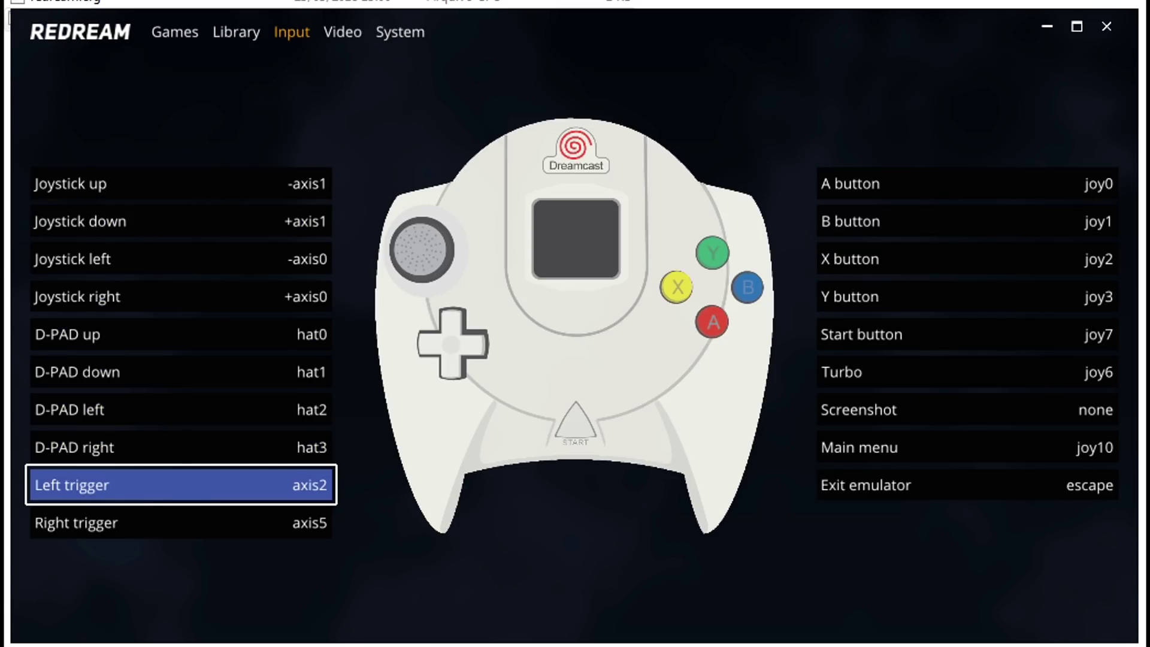
pyautogui.press('Up')
pyautogui.press('Up')
pyautogui.press('Right')
# Leave the controller binds and open the video options
pyautogui.press('Escape')
pyautogui.press('Escape')
pyautogui.press('Left')
pyautogui.press('Up')
pyautogui.press('Left')
pyautogui.press('Left')
pyautogui.press('Left')
pyautogui.press('Left')
pyautogui.press('Right')
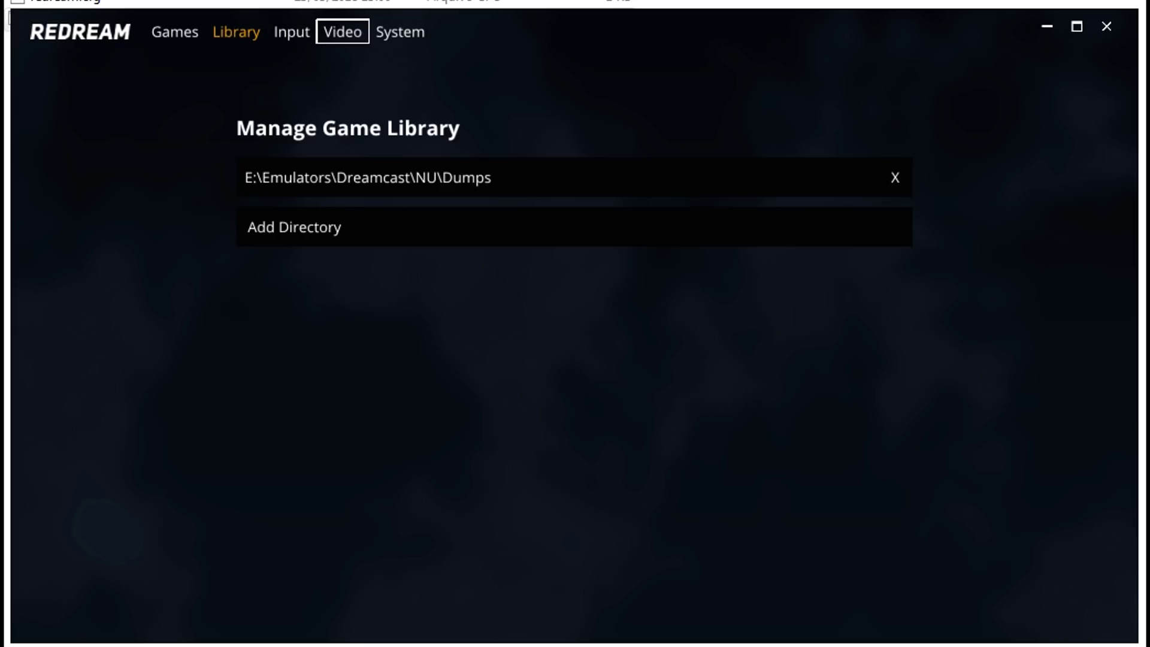
pyautogui.press('Return')
pyautogui.press('Down')
pyautogui.press('Down')
pyautogui.press('Up')
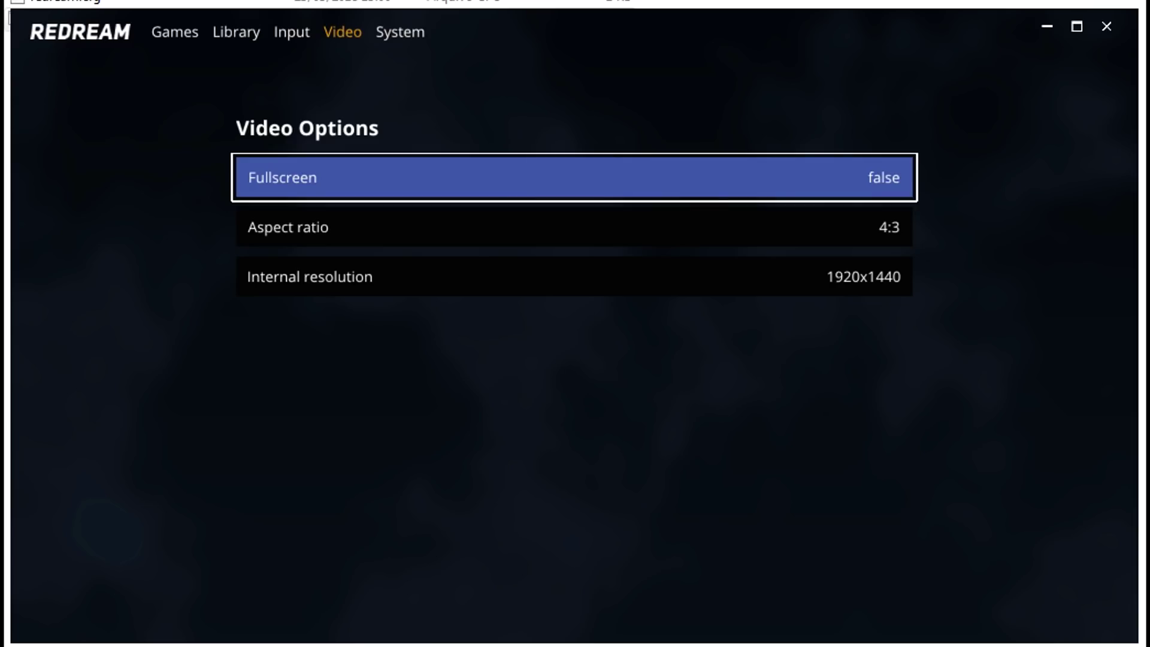
# Set the aspect ratio to stretch and go to the games list
pyautogui.press('Down')
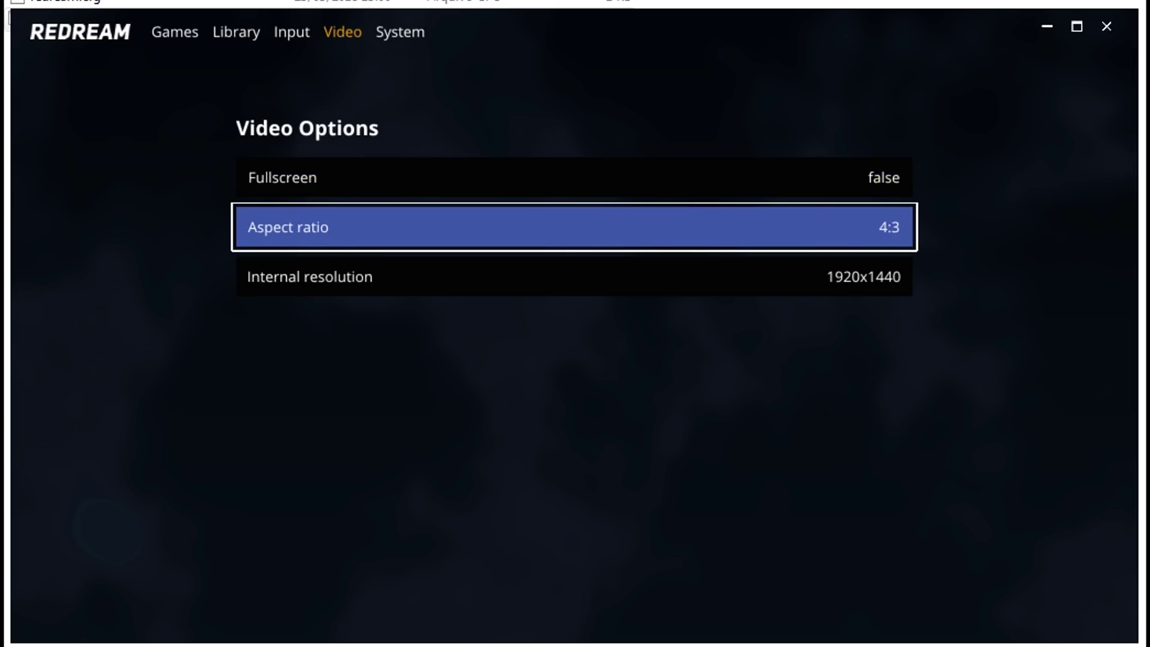
pyautogui.press('Right')
pyautogui.press('Left')
pyautogui.press('Down')
pyautogui.press('Up')
pyautogui.press('Down')
pyautogui.press('Up')
pyautogui.press('Right')
pyautogui.press('Down')
pyautogui.press('Up')
pyautogui.press('Left')
pyautogui.press('Left')
pyautogui.press('Down')
pyautogui.press('Up')
pyautogui.press('Right')
pyautogui.press('Right')
pyautogui.press('Left')
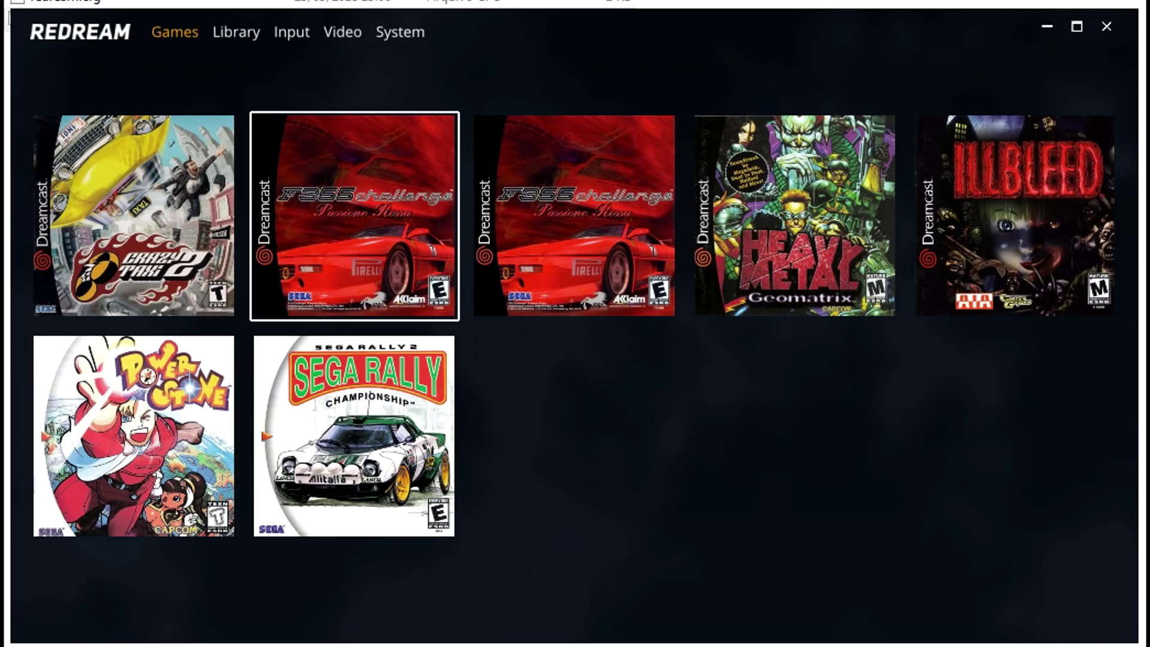
# Return to the video options and set the aspect ratio to 4:3
pyautogui.press('Right')
pyautogui.press('Left')
pyautogui.press('Up')
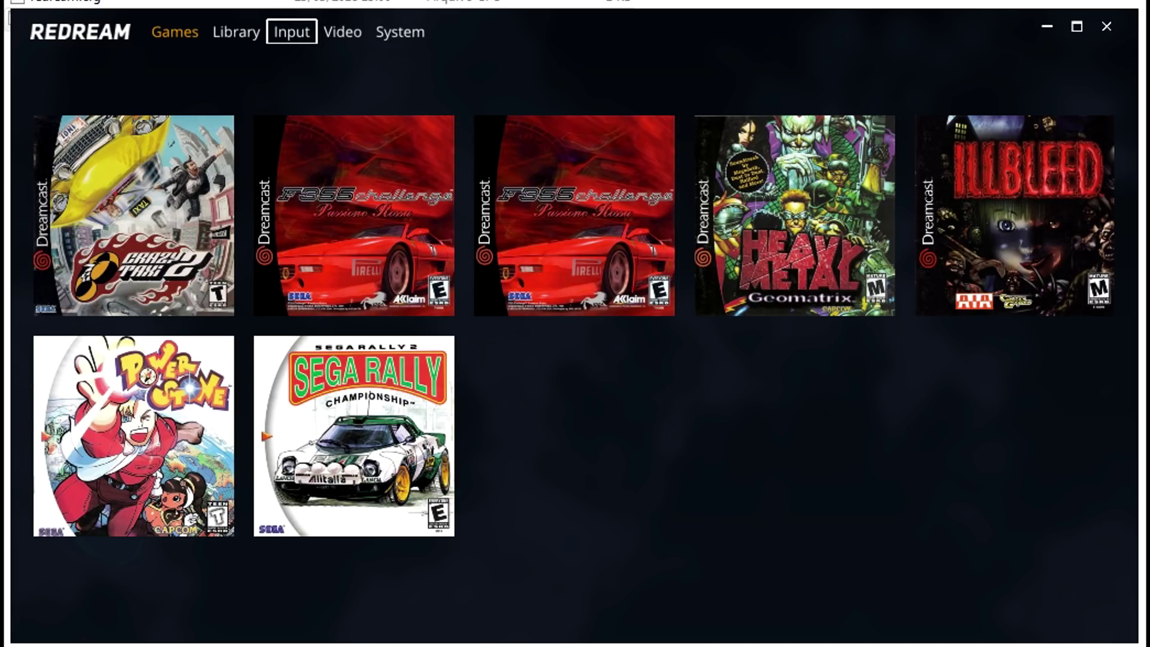
pyautogui.press('Right')
pyautogui.press('Left')
pyautogui.press('Right')
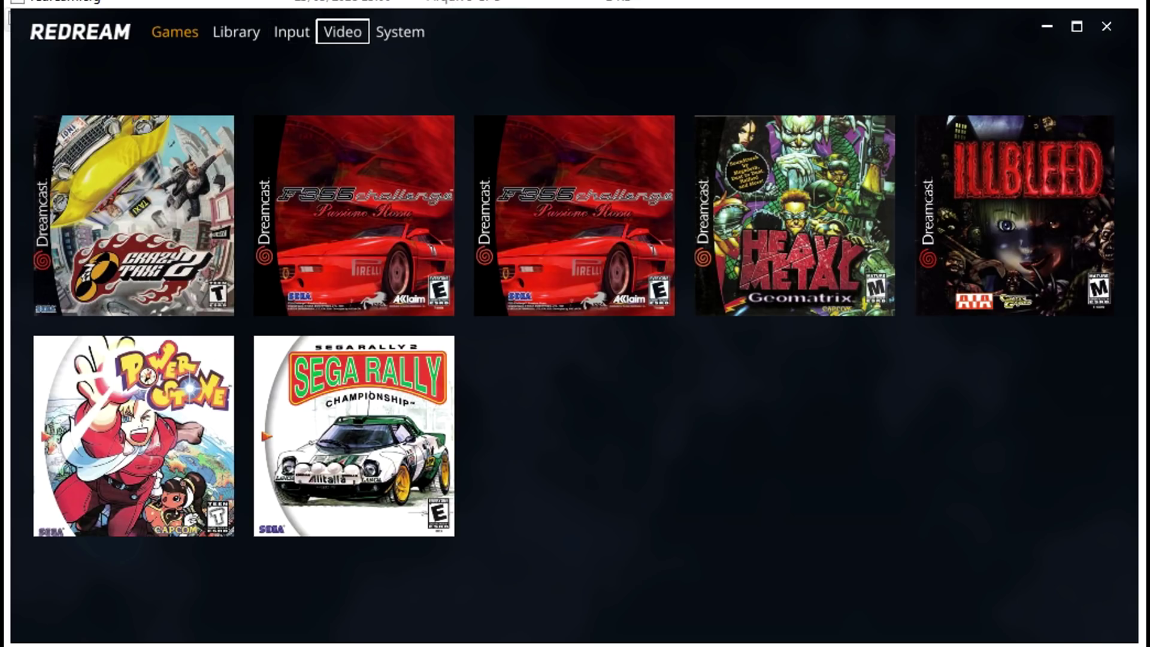
pyautogui.press('Return')
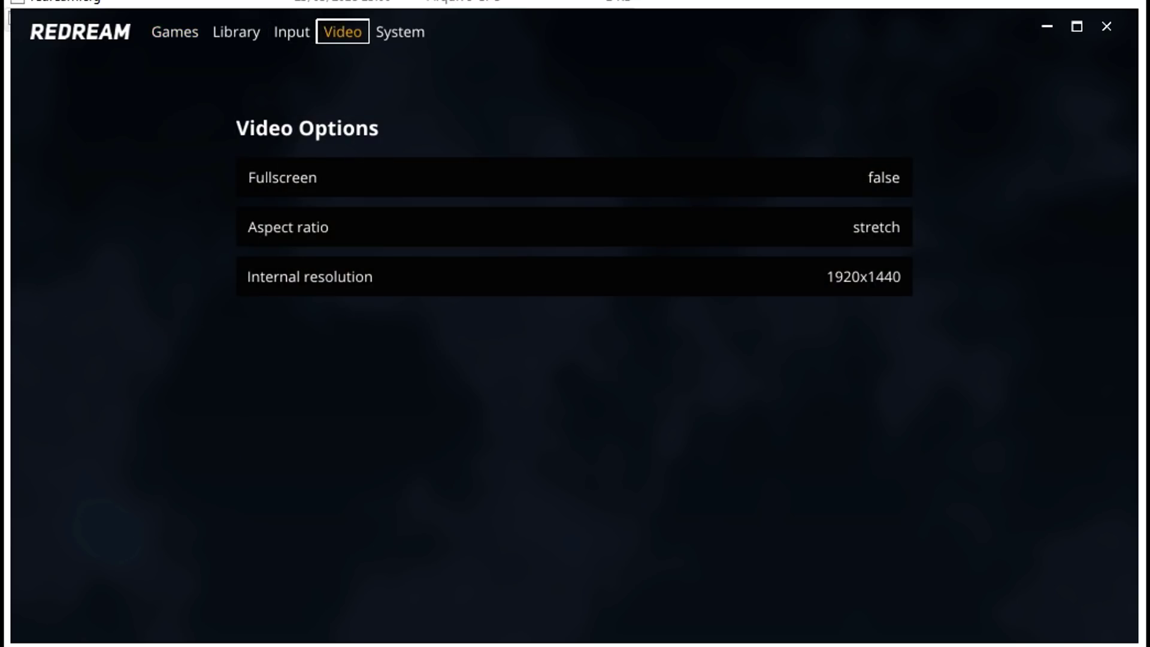
pyautogui.press('Down')
pyautogui.press('Down')
pyautogui.press('Down')
pyautogui.press('Up')
pyautogui.press('Return')
pyautogui.press('Down')
pyautogui.press('Up')
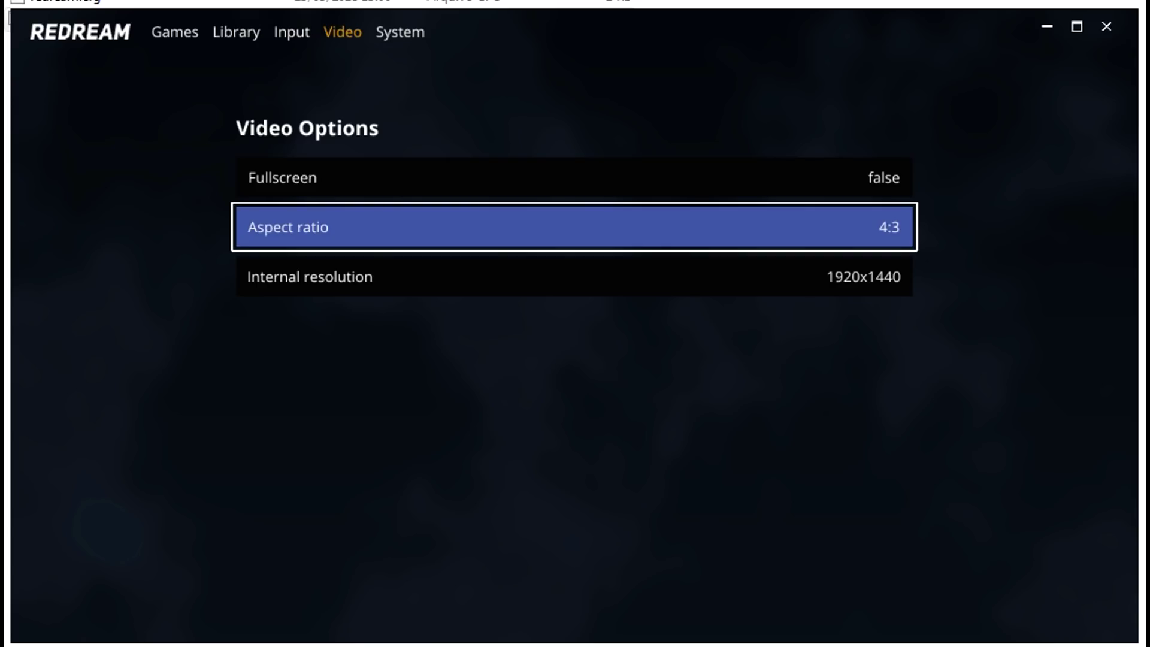
# Set the internal resolution to 3840x2880
pyautogui.press('Down')
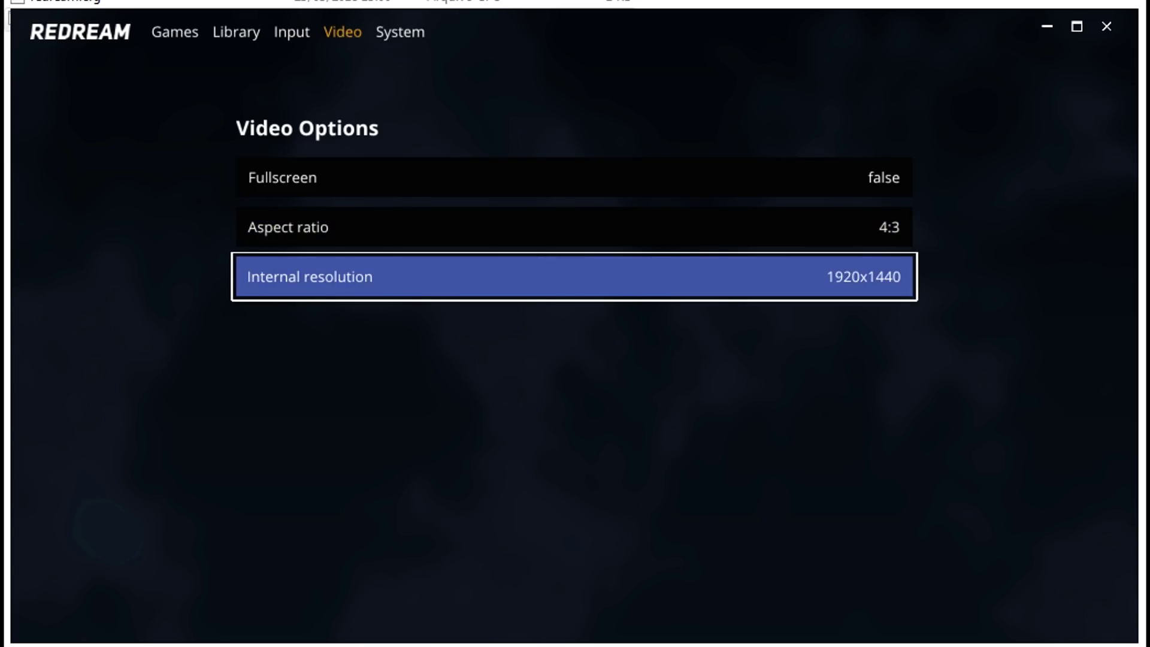
pyautogui.press('Up')
pyautogui.press('Down')
pyautogui.press('Return')
pyautogui.press('Return')
pyautogui.press('Return')
pyautogui.press('Up')
pyautogui.press('Up')
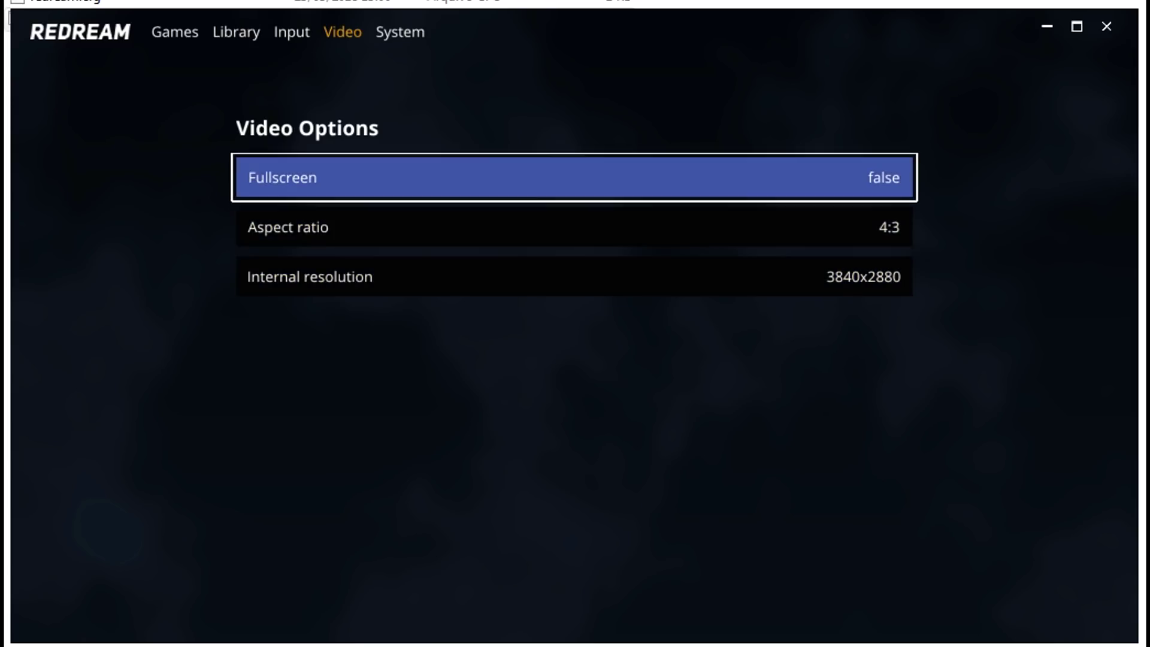
# Raise the internal resolution to 5120x3840
pyautogui.press('Down')
pyautogui.press('Down')
pyautogui.press('Up')
pyautogui.press('Down')
pyautogui.press('Up')
pyautogui.press('Down')
pyautogui.press('Return')
pyautogui.press('Return')
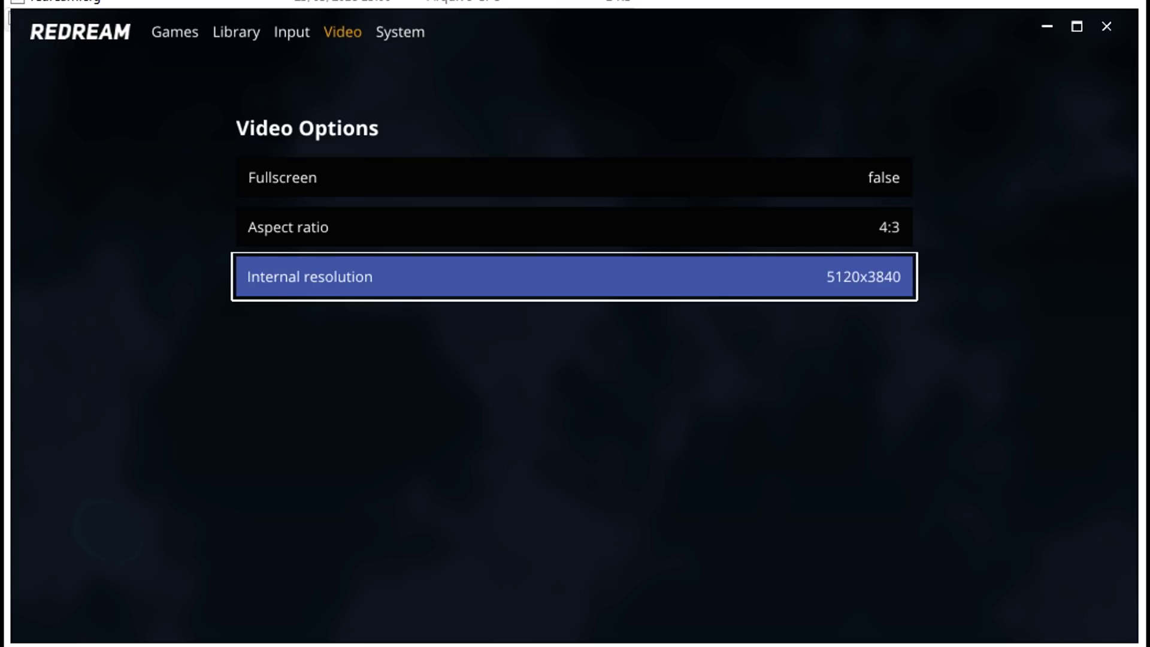
# Set the internal resolution back to 1920x1440
pyautogui.press('Return')
pyautogui.press('Up')
pyautogui.press('Down')
pyautogui.press('Return')
pyautogui.press('Return')
pyautogui.press('Up')
pyautogui.press('Down')
# Open the system options and go to the Region setting
pyautogui.press('Up')
pyautogui.press('Up')
pyautogui.press('Up')
pyautogui.press('Right')
pyautogui.press('Right')
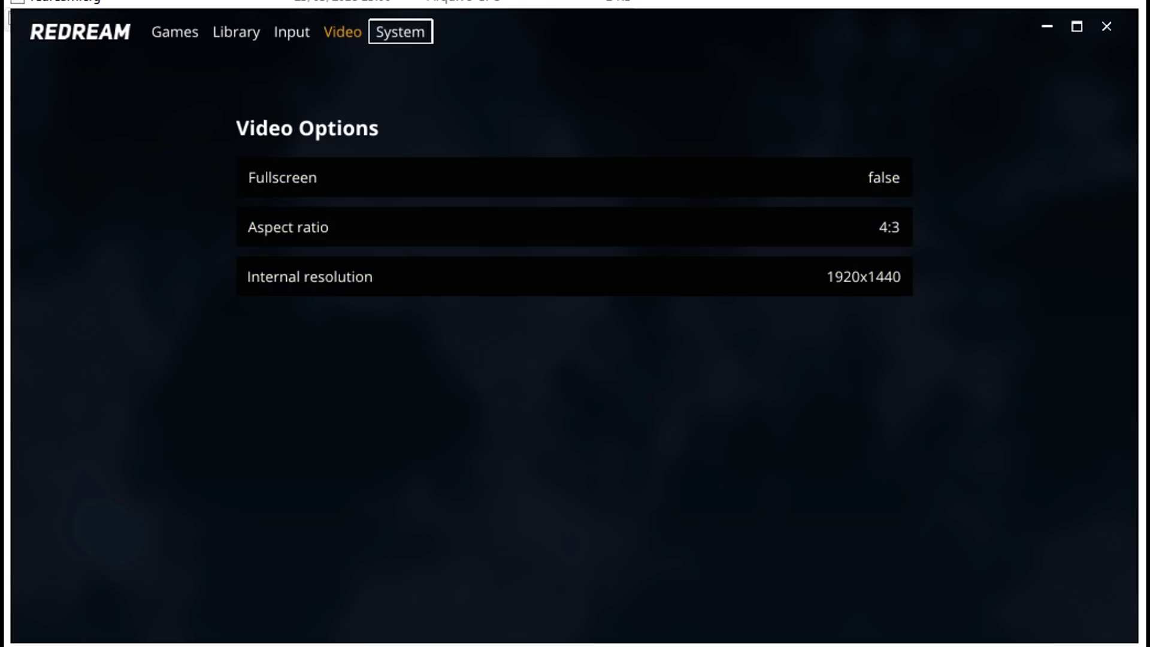
pyautogui.press('Return')
pyautogui.press('Down')
pyautogui.press('Down')
pyautogui.press('Up')
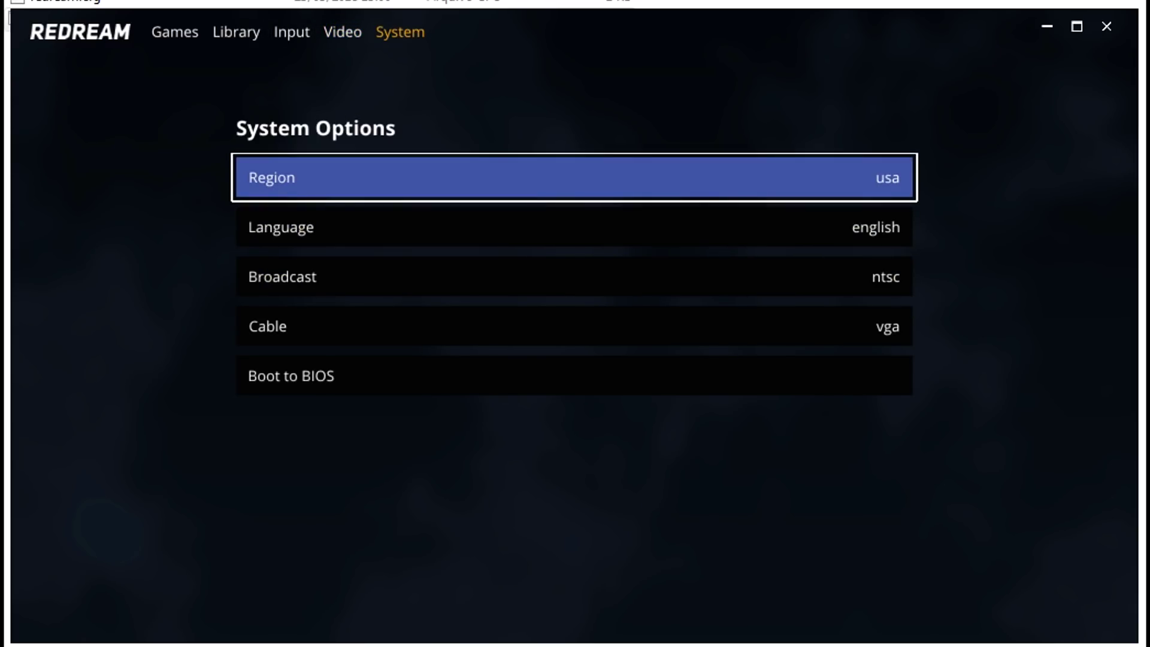
# Cycle through all available system languages and back to english
pyautogui.press('Down')
pyautogui.press('Up')
pyautogui.press('Down')
pyautogui.press('Down')
pyautogui.press('Up')
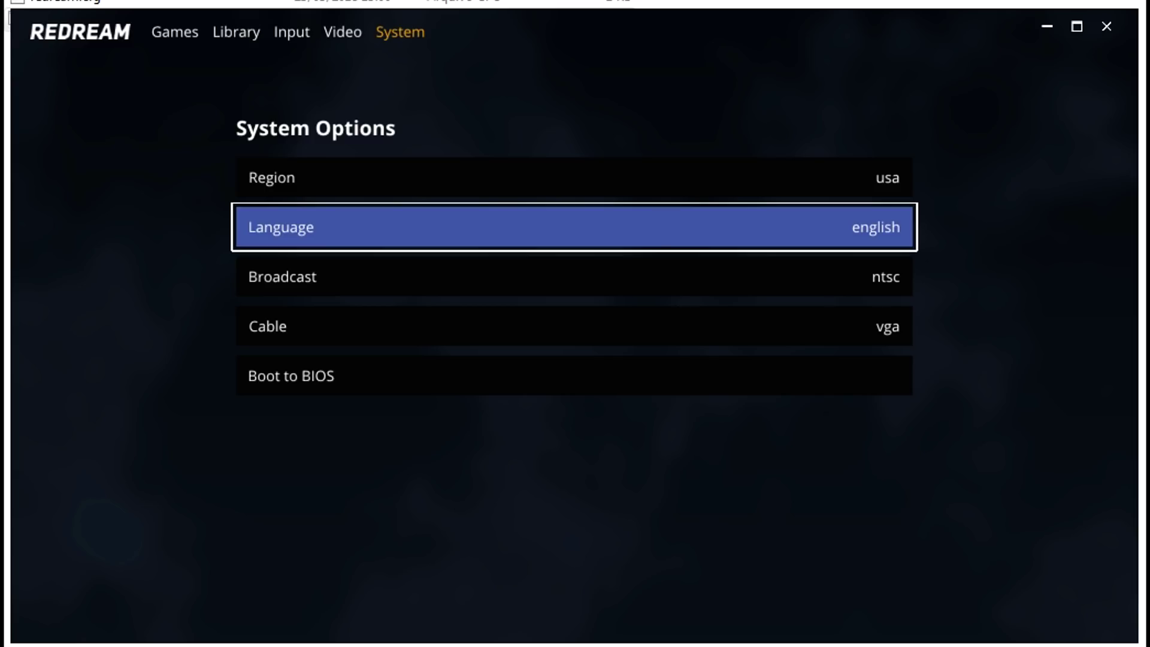
pyautogui.press('Right')
pyautogui.press('Right')
pyautogui.press('Right')
pyautogui.press('Right')
pyautogui.press('Right')
pyautogui.press('Right')
# Check the Language and Broadcast settings in the system options
pyautogui.press('Down')
pyautogui.press('Up')
pyautogui.press('Down')
pyautogui.press('Up')
pyautogui.press('Down')
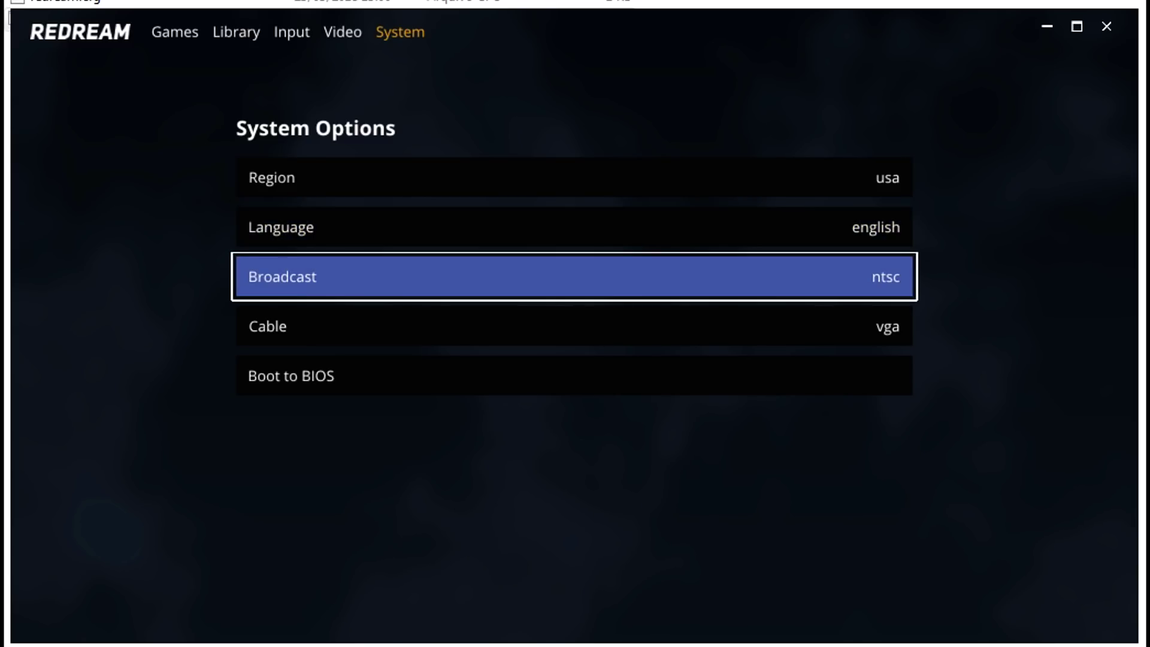
# Cycle the Broadcast setting through all its options and back to ntsc
pyautogui.press('Down')
pyautogui.press('Up')
pyautogui.press('Right')
pyautogui.press('Right')
pyautogui.press('Right')
pyautogui.press('Right')
pyautogui.press('Down')
pyautogui.press('Up')
pyautogui.press('Up')
pyautogui.press('Down')
pyautogui.press('Down')
pyautogui.press('Up')
pyautogui.press('Down')
pyautogui.press('Up')
pyautogui.press('Up')
pyautogui.press('Down')
# Run through the Broadcast options once more, ending on ntsc again
pyautogui.press('Right')
pyautogui.press('Right')
pyautogui.press('Right')
pyautogui.press('Right')
pyautogui.press('Down')
pyautogui.press('Up')
pyautogui.press('Up')
pyautogui.press('Down')
pyautogui.press('Down')
pyautogui.press('Up')
pyautogui.press('Down')
pyautogui.press('Up')
pyautogui.press('Down')
pyautogui.press('Up')
pyautogui.press('Down')
pyautogui.press('Up')
# Cycle the Cable setting through all its options and back to vga
pyautogui.press('Down')
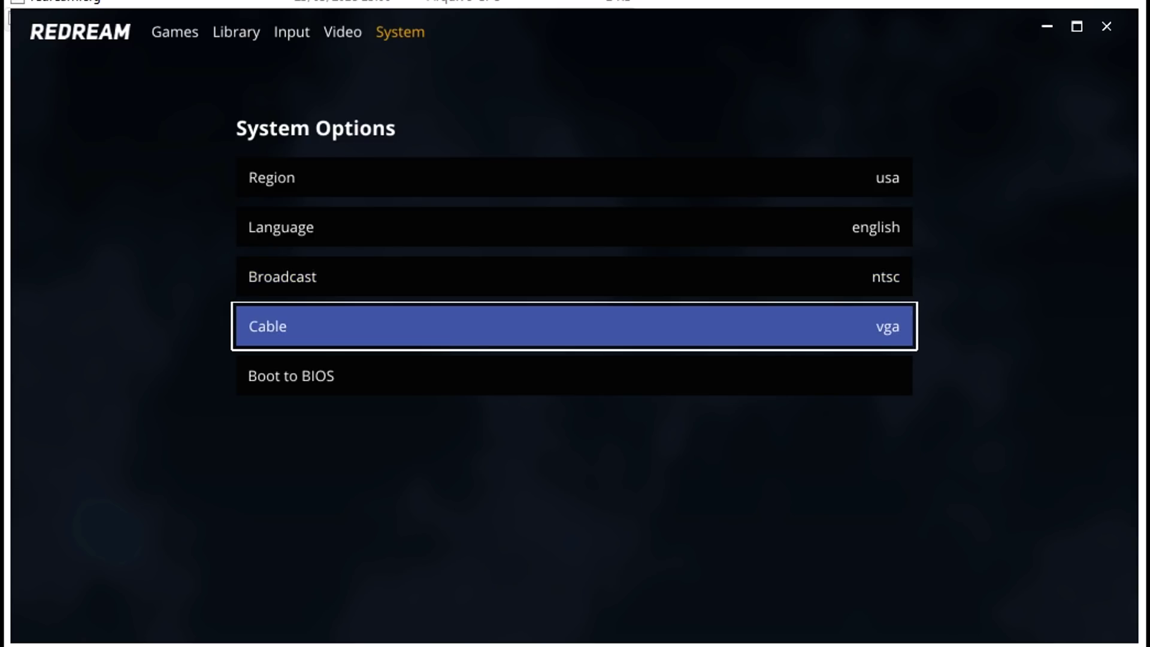
pyautogui.press('Right')
pyautogui.press('Right')
pyautogui.press('Down')
pyautogui.press('Up')
pyautogui.press('Right')
# Boot the emulated Dreamcast to its BIOS from the system options
pyautogui.press('Down')
pyautogui.press('Up')
pyautogui.press('Down')
pyautogui.press('Up')
pyautogui.press('Down')
pyautogui.press('Up')
pyautogui.press('Down')
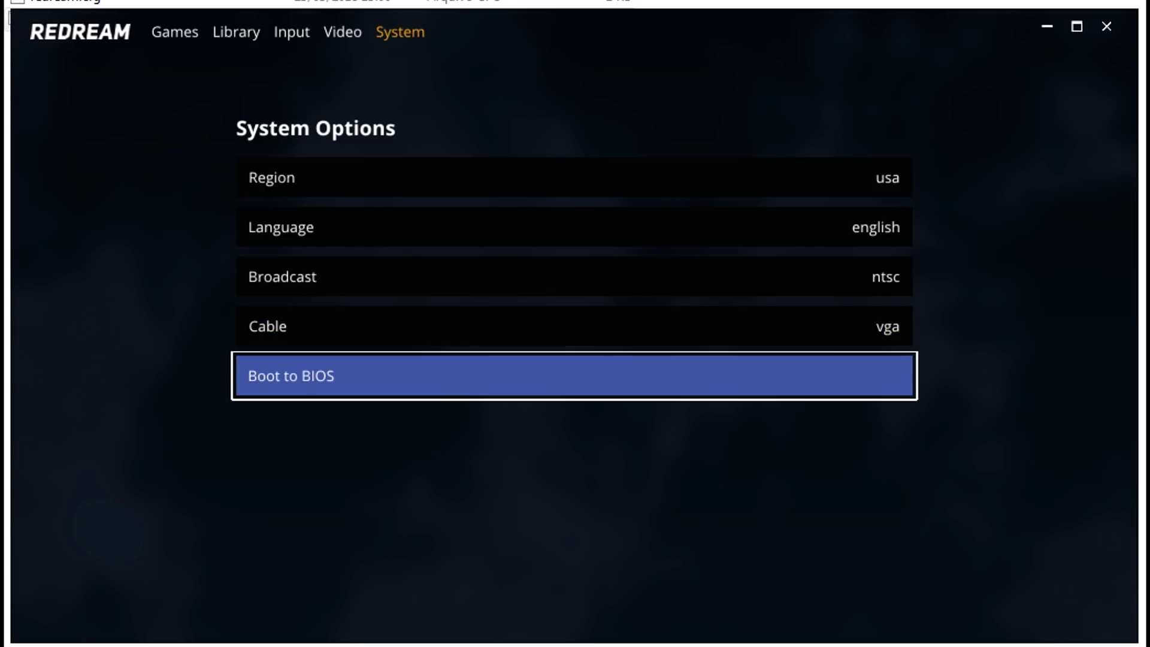
pyautogui.press('Up')
pyautogui.press('Down')
pyautogui.press('Return')
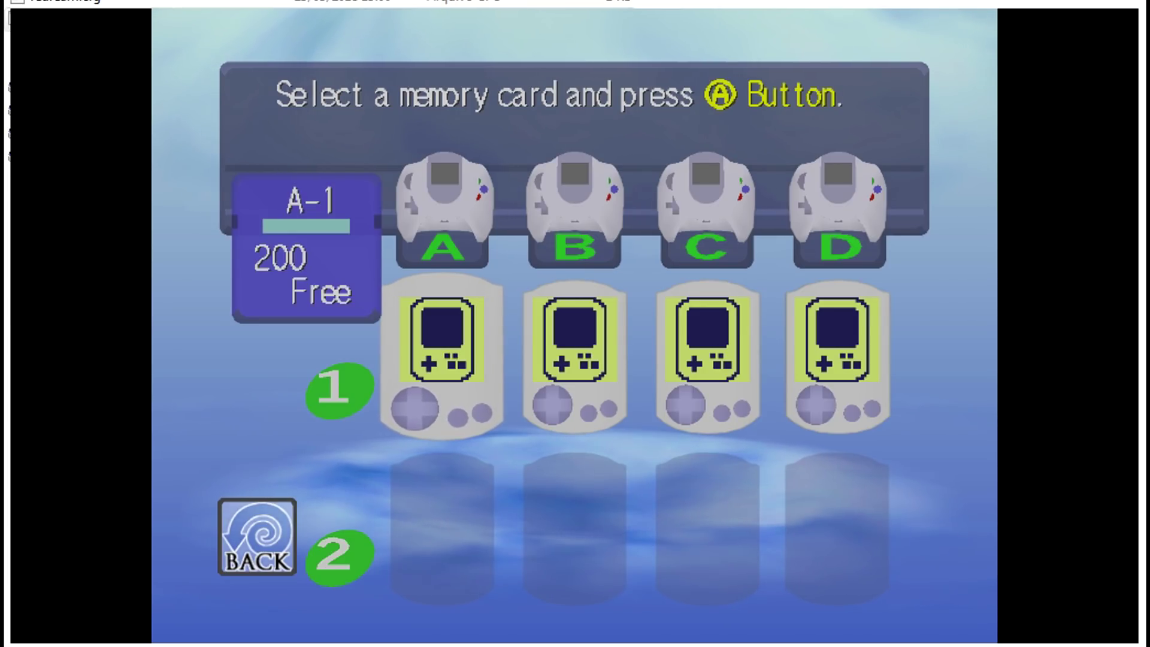
# Look over the memory cards in the BIOS file screen and return to the BIOS main menu
pyautogui.press('Right')
pyautogui.press('Left')
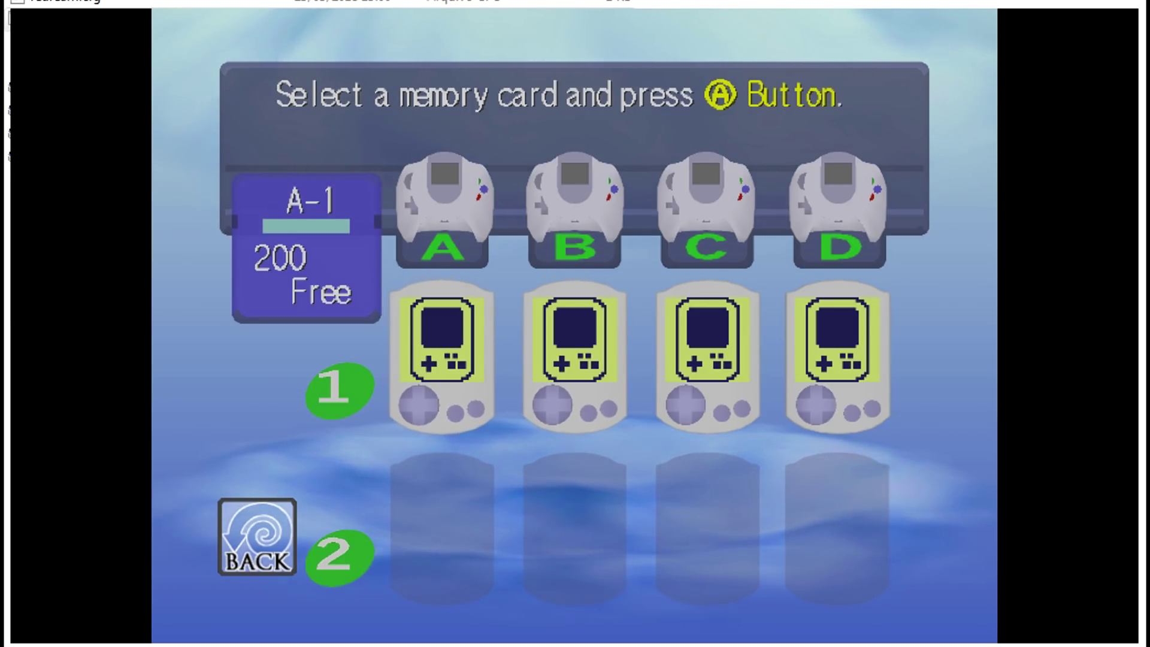
pyautogui.press('Escape')
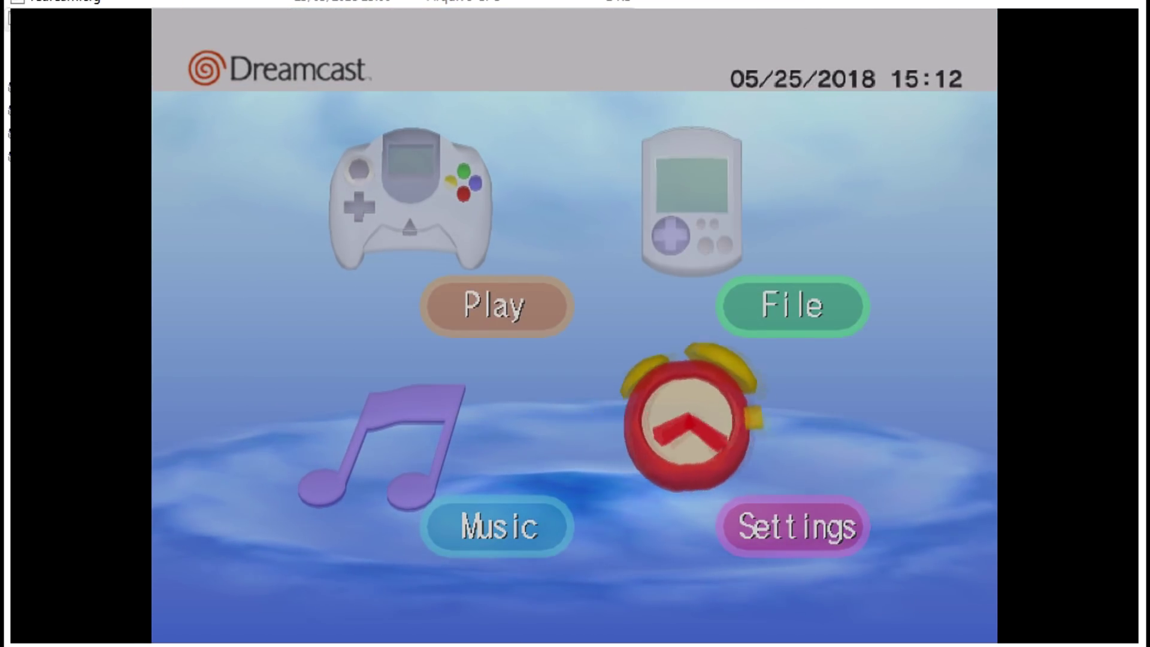
pyautogui.press('Return')
pyautogui.press('Escape')
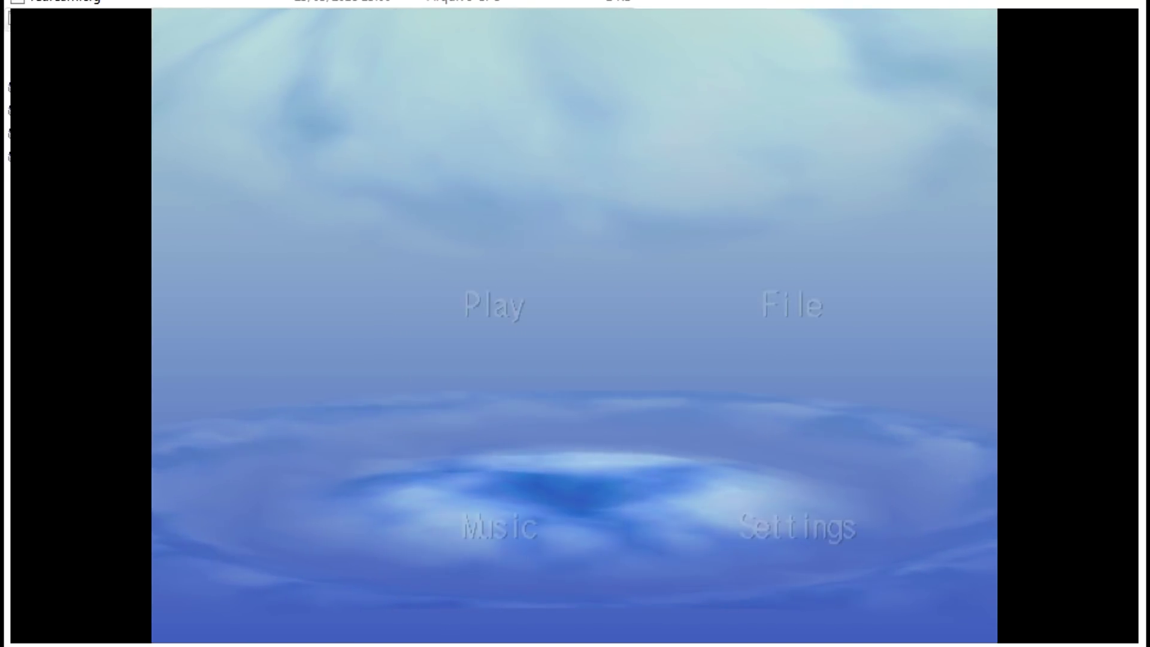
# Examine the language, date/time and sound entries in the BIOS settings, and return to the redream system options
pyautogui.press('Down')
pyautogui.press('Return')
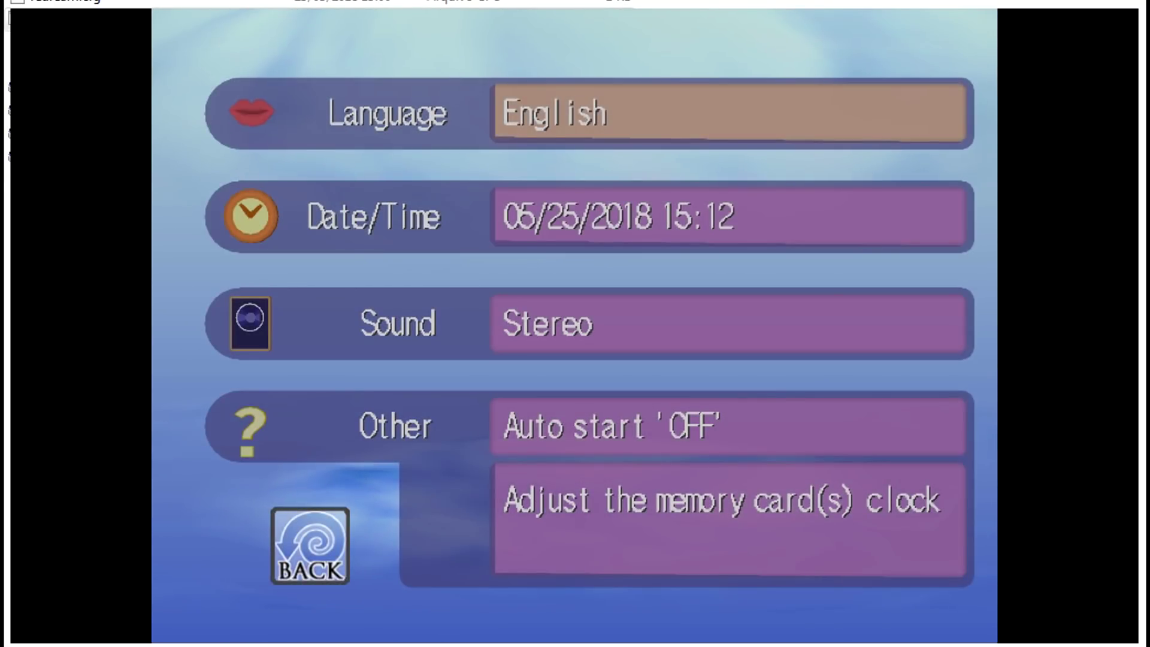
pyautogui.press('Down')
pyautogui.press('Down')
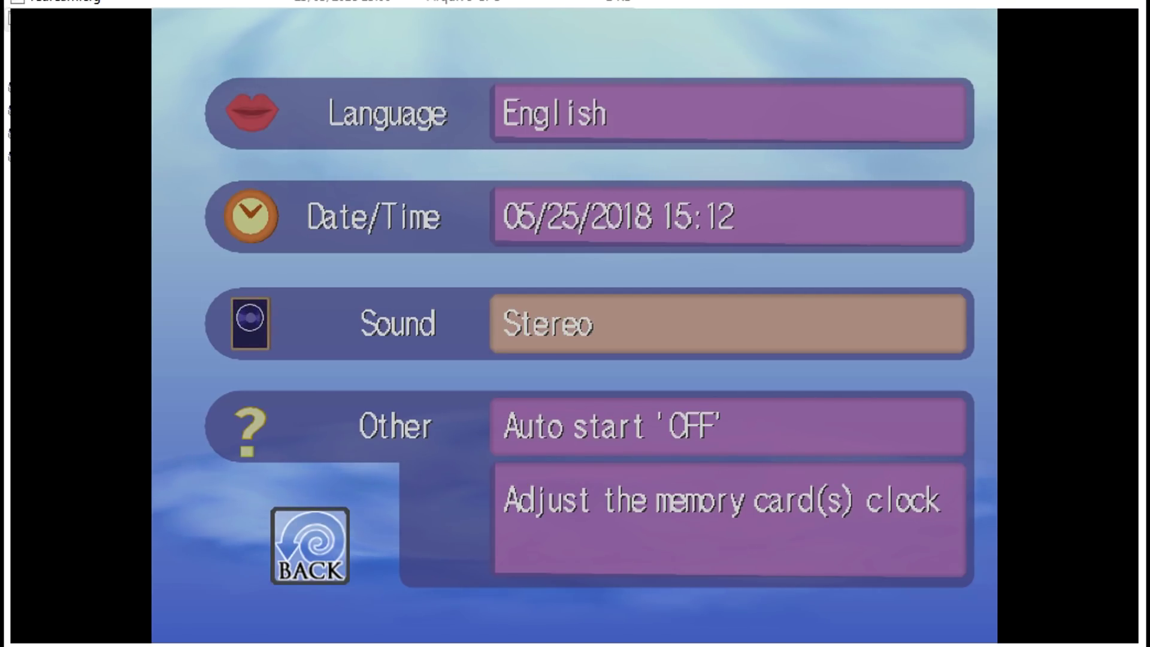
pyautogui.press('Up')
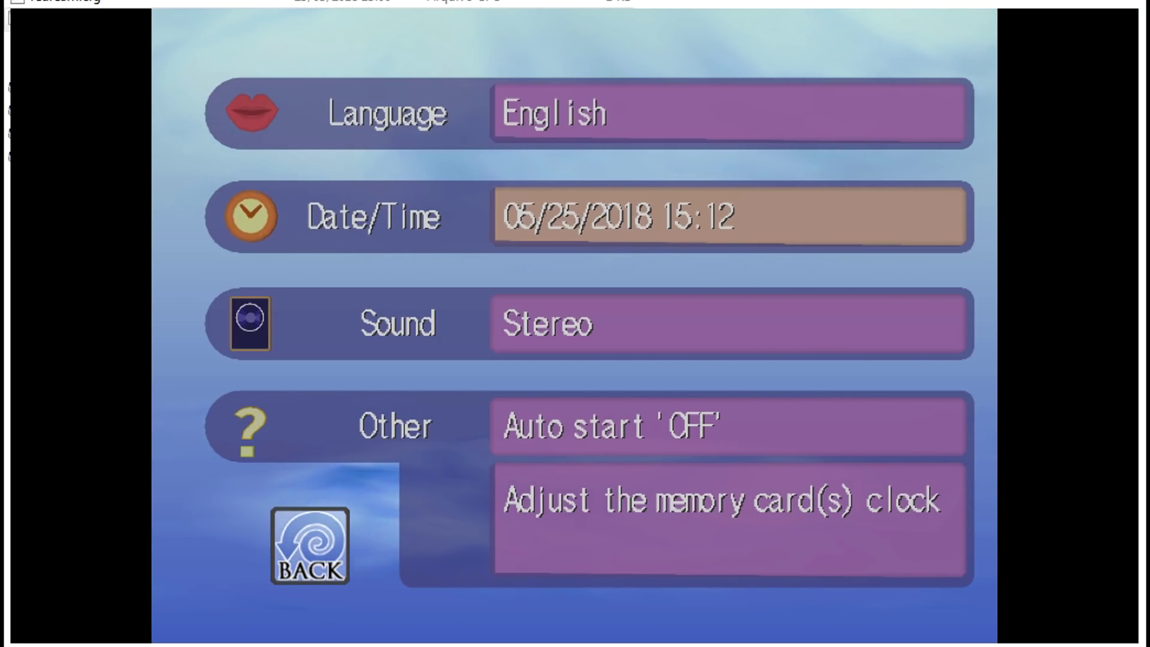
pyautogui.press('Escape')
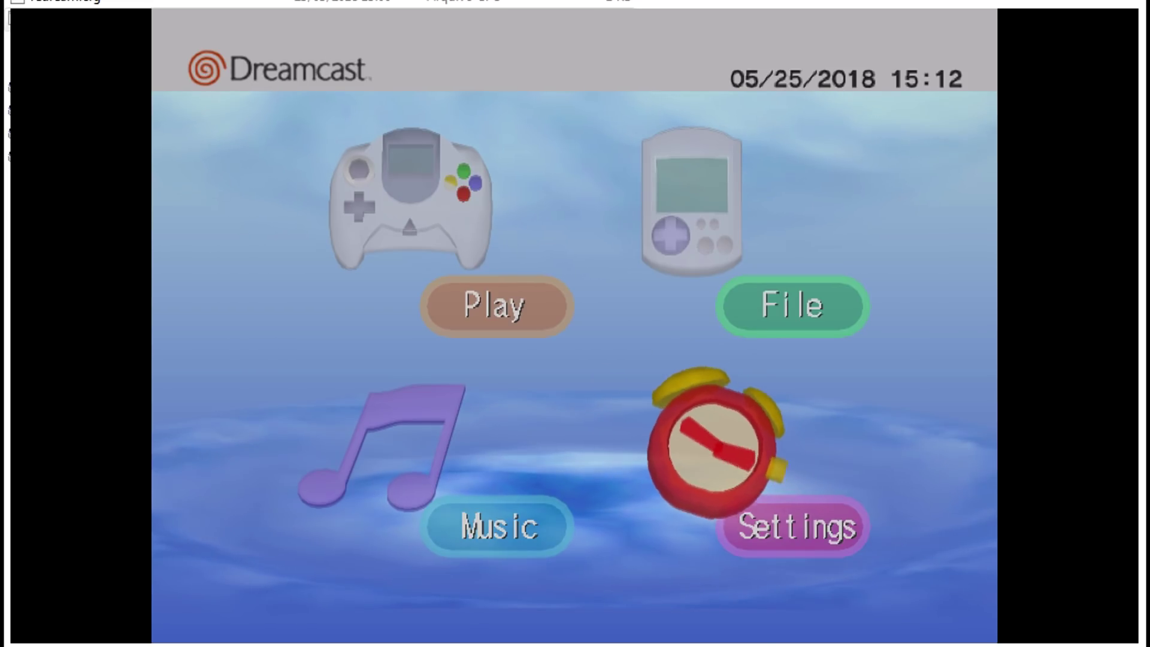
pyautogui.press('Escape')
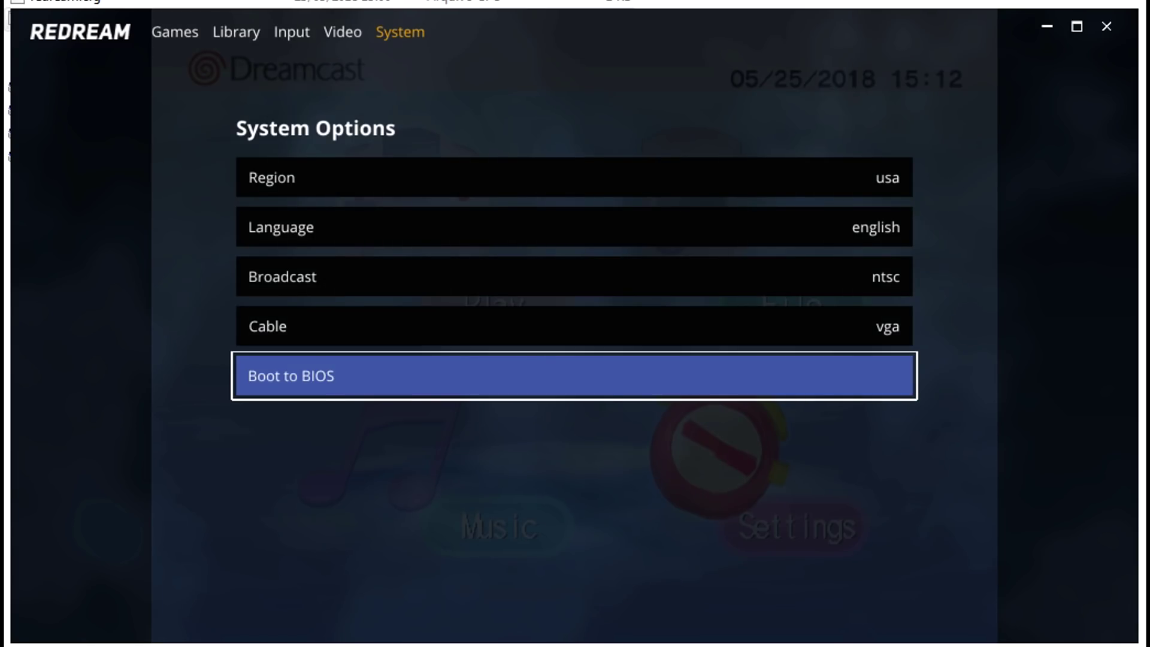
# Switch from the system options to the list of games
pyautogui.press('Up')
pyautogui.press('Up')
pyautogui.press('Up')
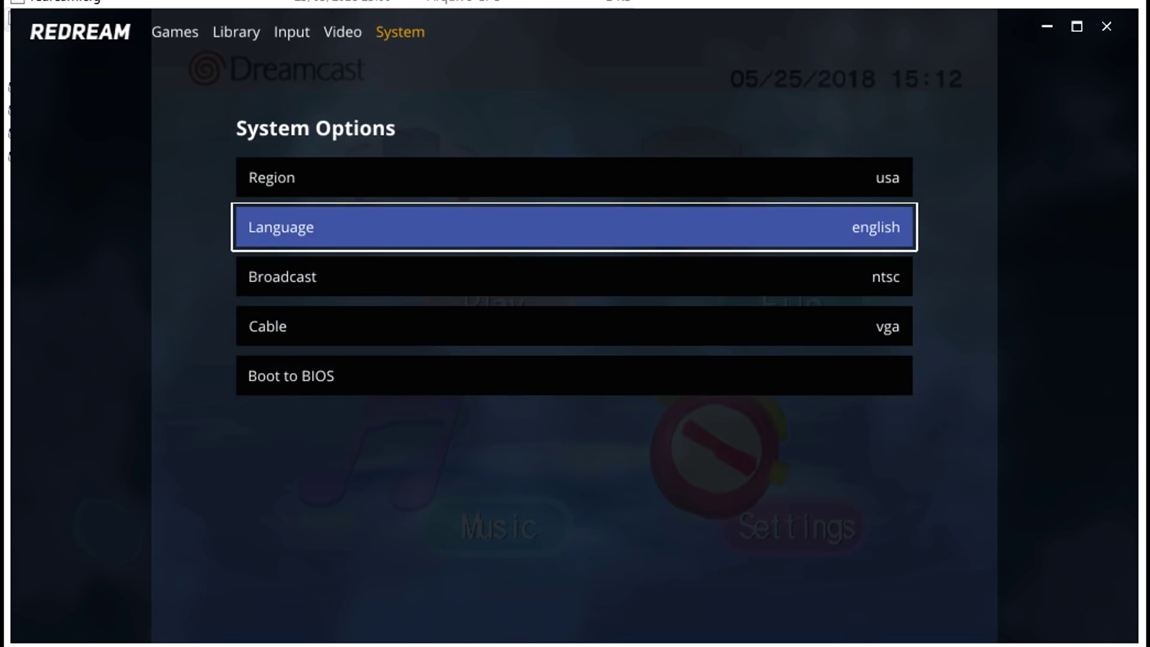
pyautogui.press('Up')
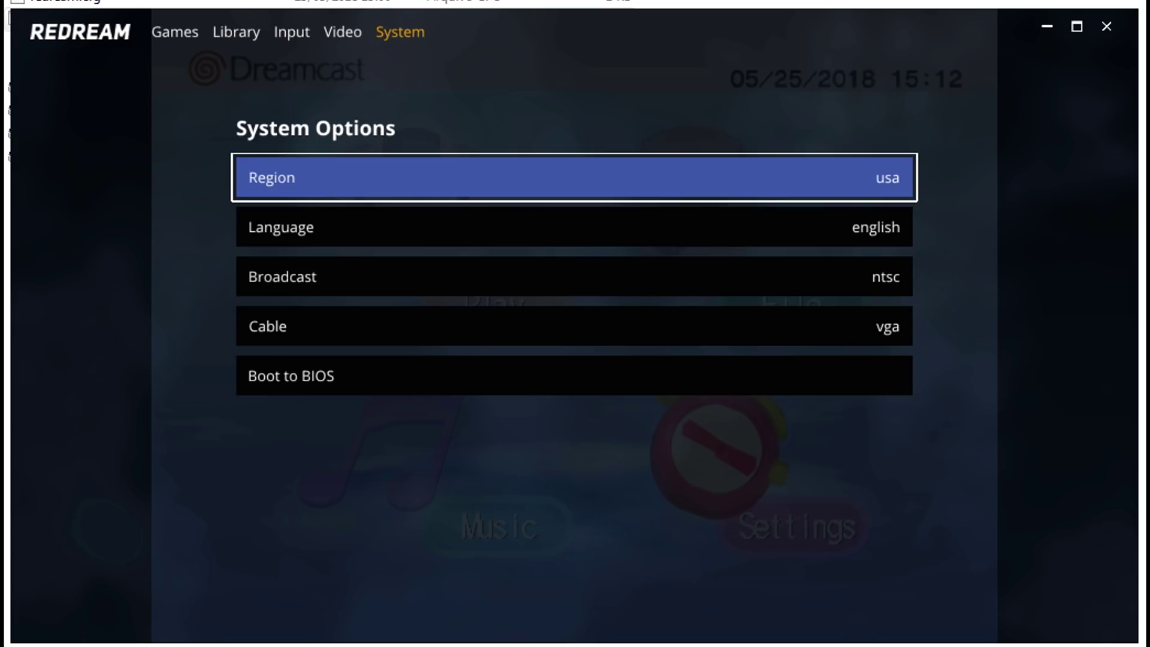
pyautogui.press('Left')
pyautogui.press('Left')
pyautogui.press('Left')
pyautogui.press('Left')
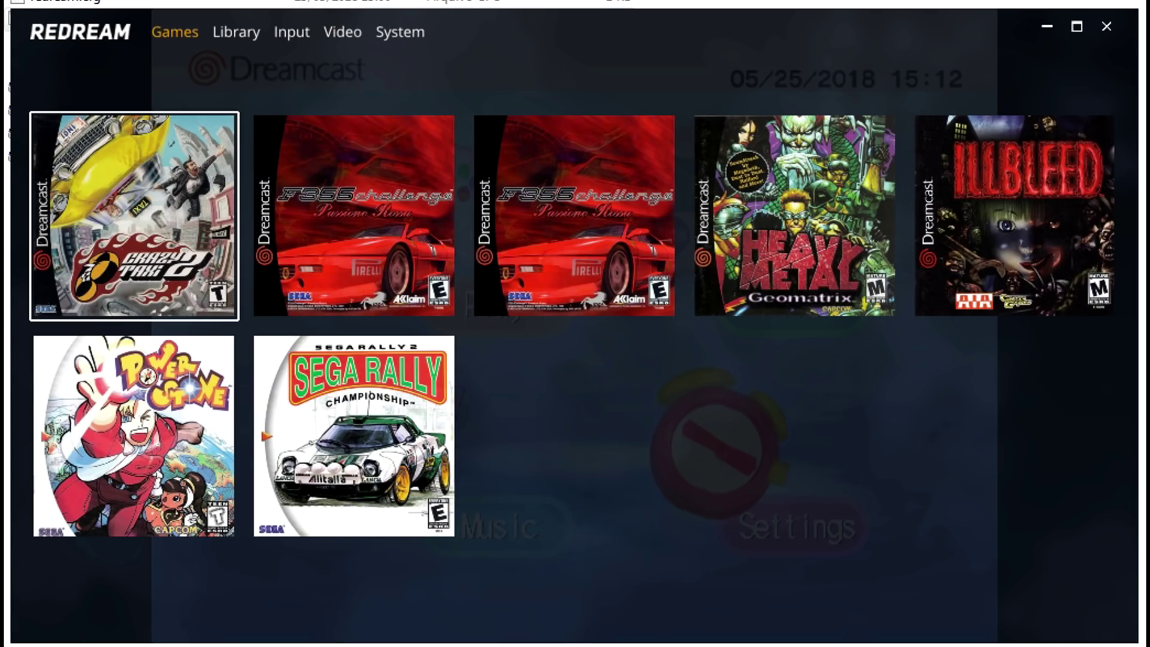
# Browse the game covers in the games list, including F355 Challenge, Heavy Metal Geomatrix and Sega Rally 2
pyautogui.press('Right')
pyautogui.press('Right')
pyautogui.press('Left')
pyautogui.press('Down')
pyautogui.click(354, 216)
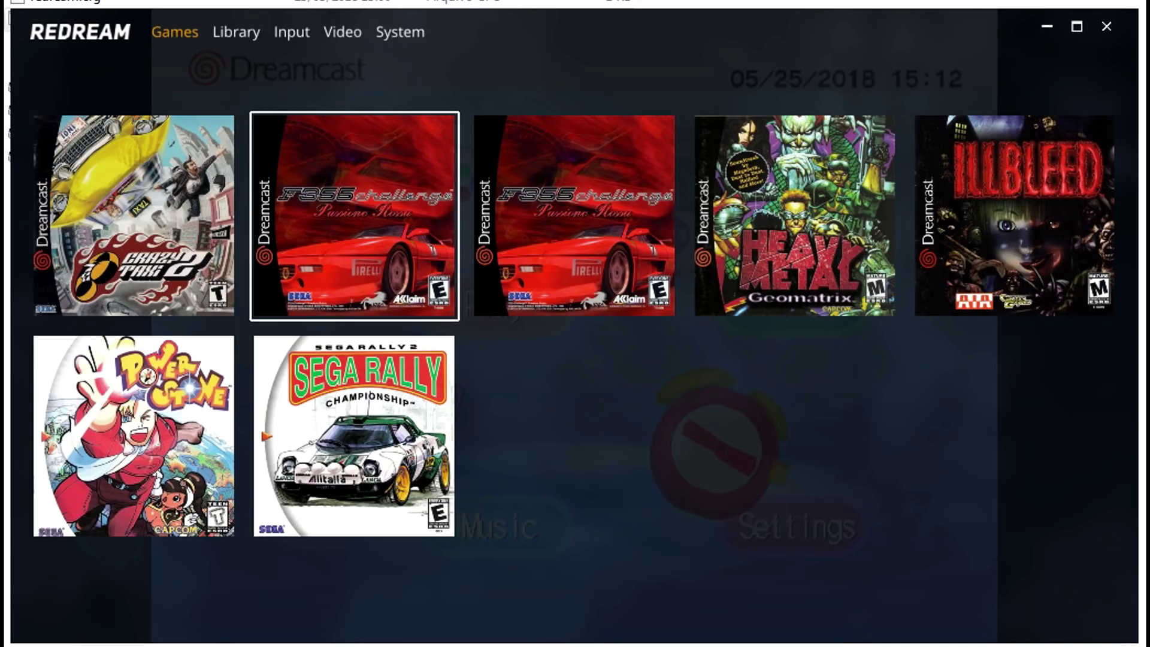
pyautogui.press('Right')
pyautogui.press('Right')
pyautogui.press('Right')
pyautogui.press('Left')
pyautogui.press('Left')
pyautogui.press('Down')
pyautogui.press('Up')
pyautogui.press('Left')
pyautogui.press('Down')
pyautogui.press('Right')
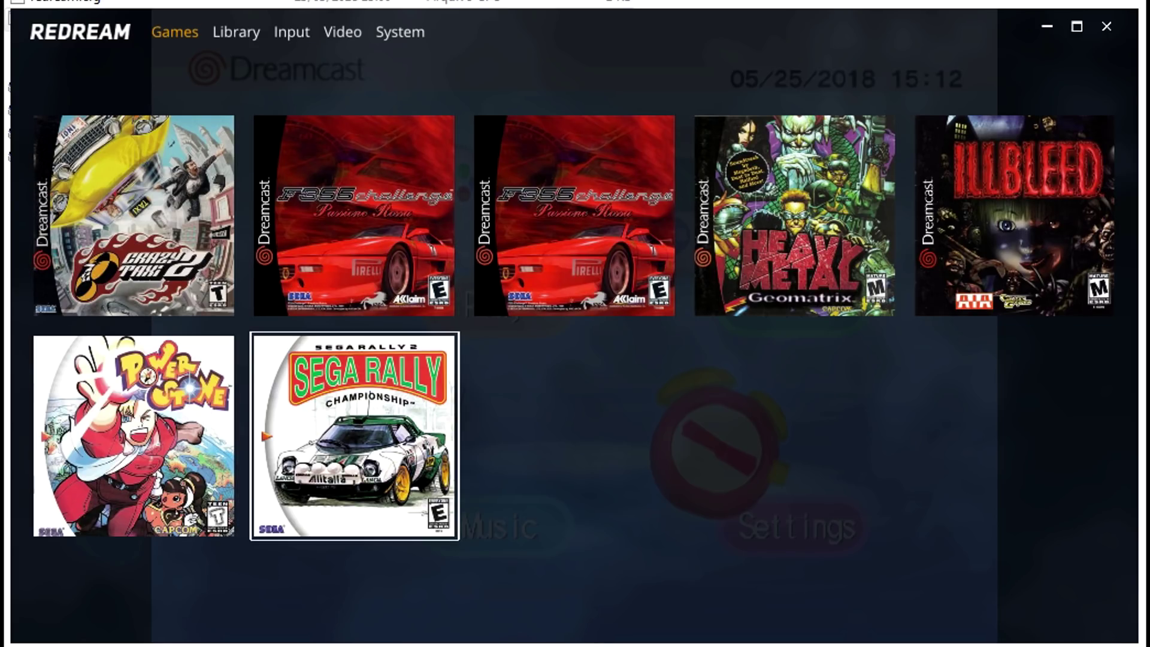
pyautogui.press('Up')
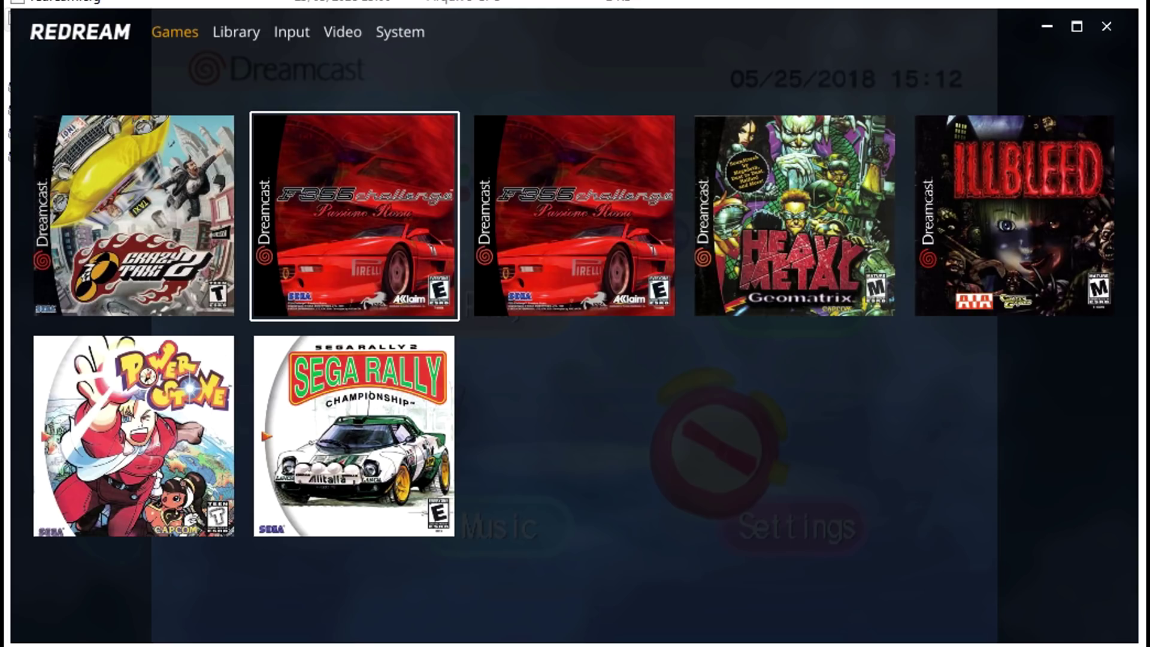
pyautogui.press('Right')
pyautogui.press('Right')
pyautogui.press('Left')
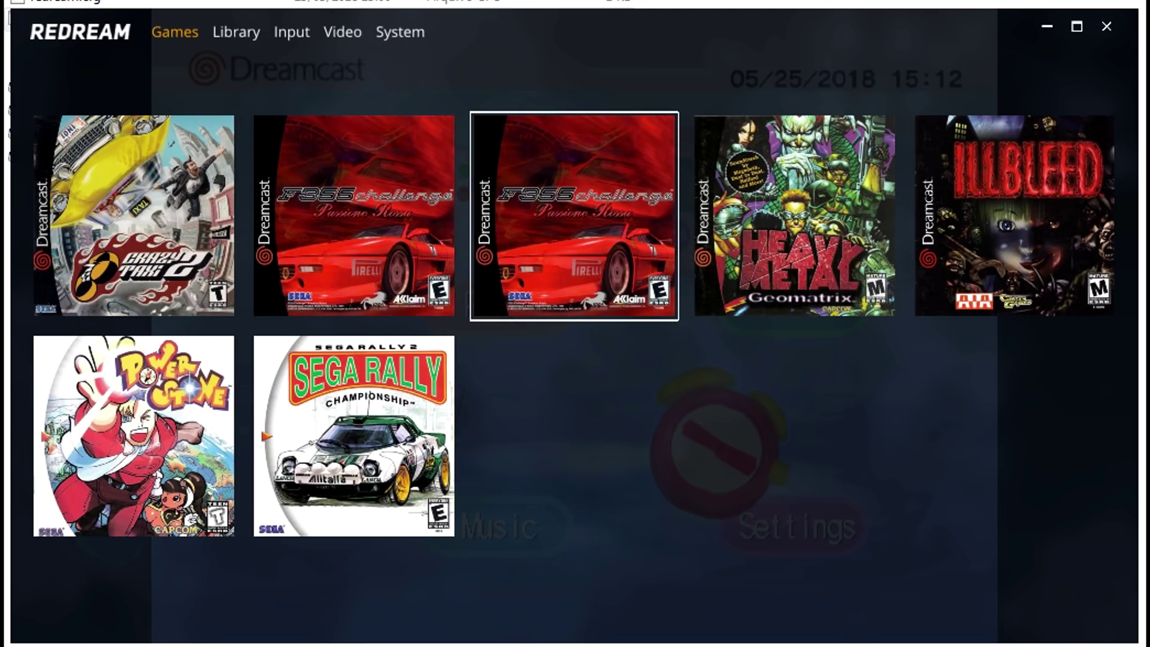
pyautogui.press('Left')
pyautogui.press('Down')
pyautogui.press('Left')
pyautogui.press('Up')
pyautogui.press('Right')
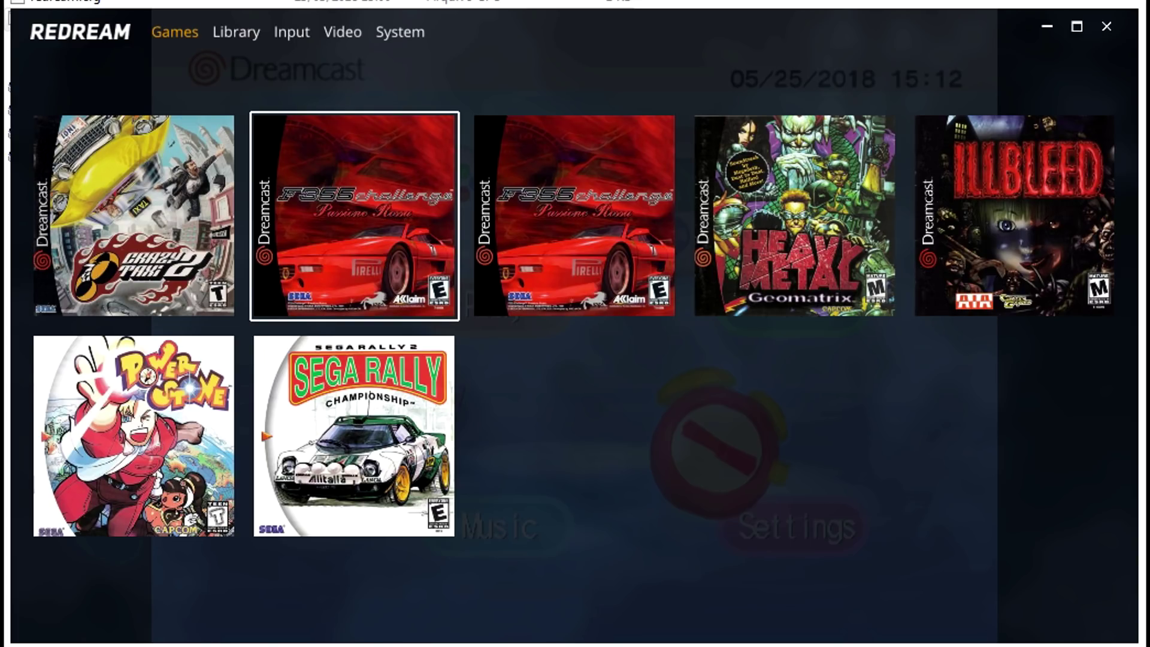
pyautogui.press('Right')
pyautogui.press('Right')
pyautogui.press('Right')
pyautogui.press('Left')
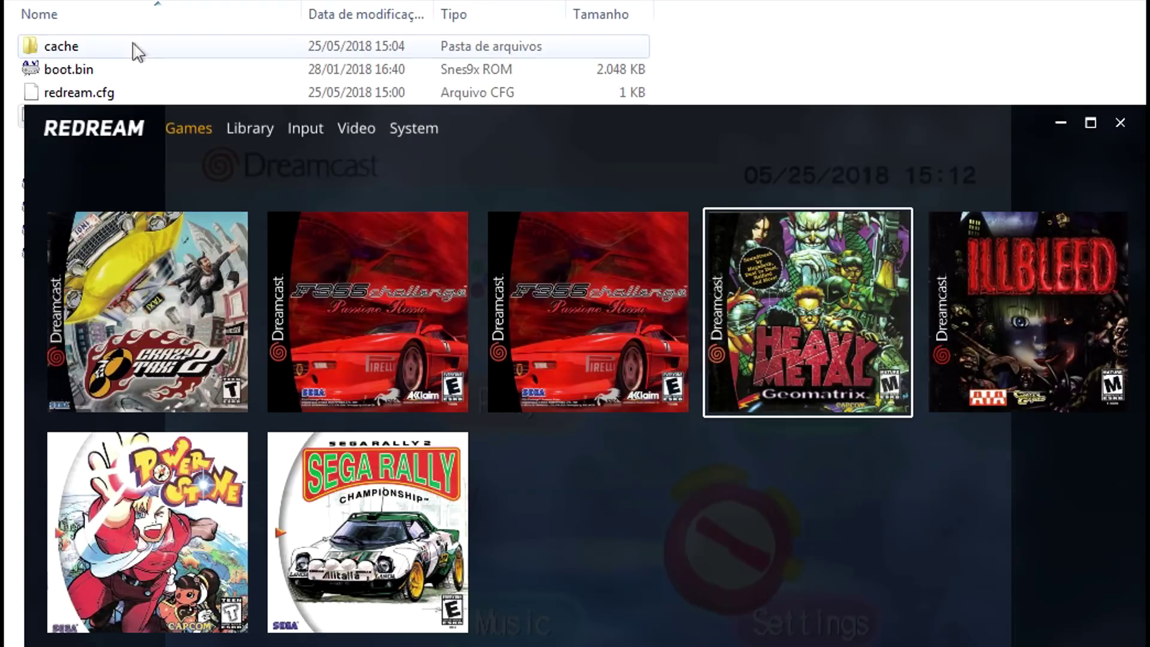
# In Windows Explorer, open redream's cache folder, view the cover image crazy_taxi_2_usa.png and close it
pyautogui.doubleClick(99, 43)
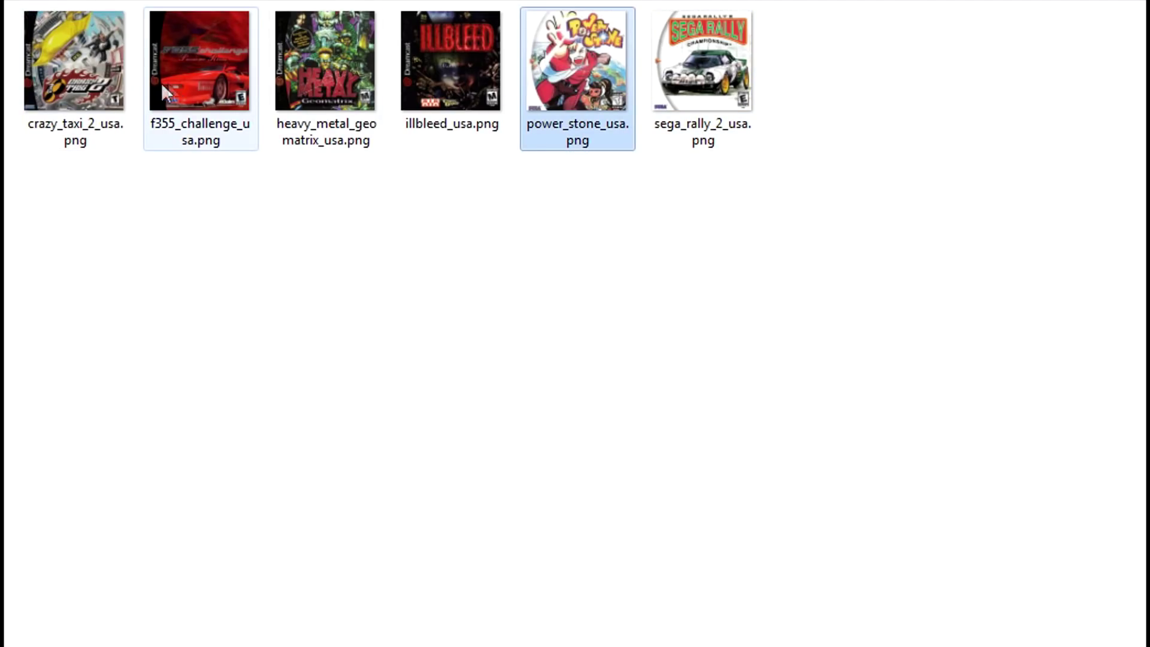
pyautogui.doubleClick(91, 81)
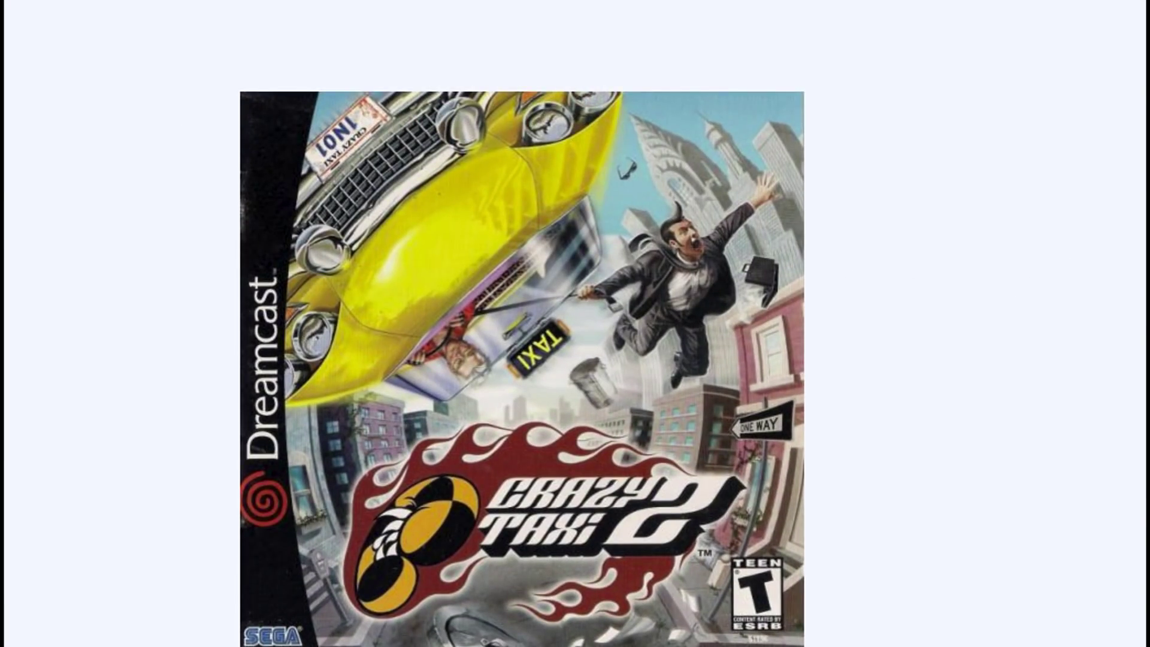
pyautogui.press('Escape')
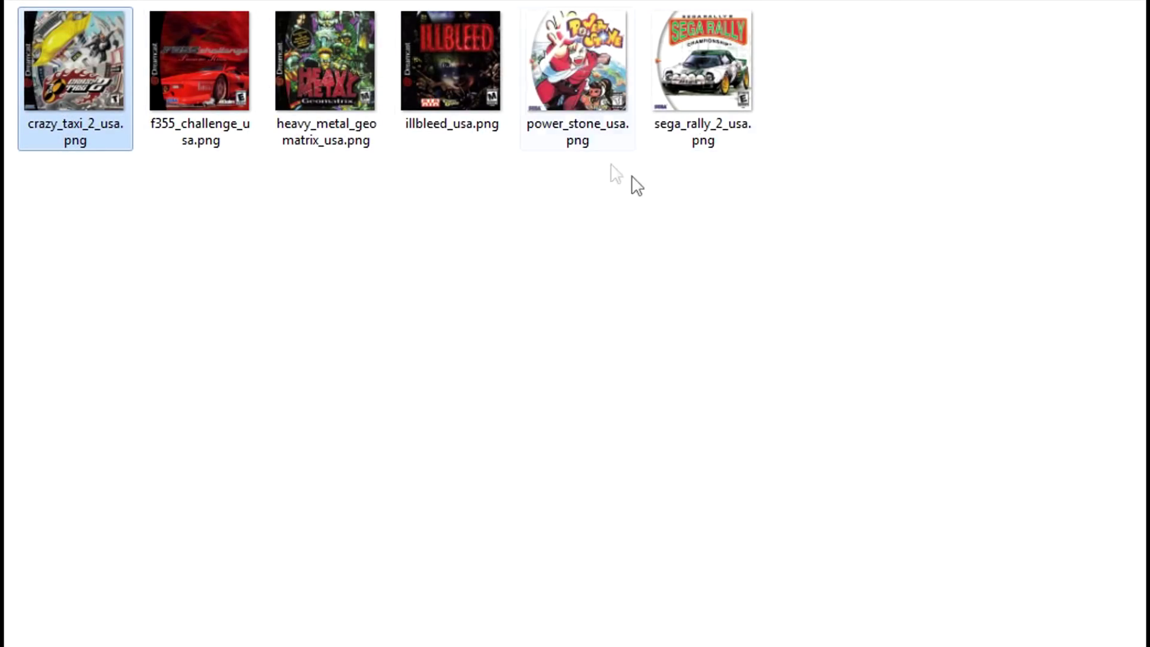